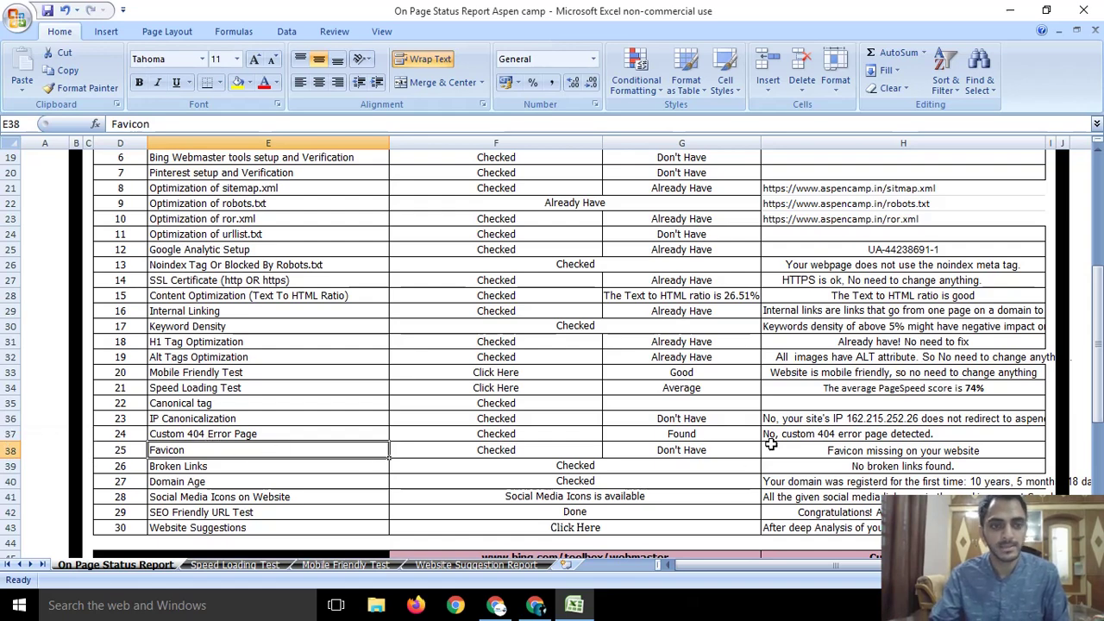
Examine the audit tasks from robots.txt to Social Media Icons in the On Page Status Report and select the Favicon row
left_click_drag(300, 433, 295, 200)
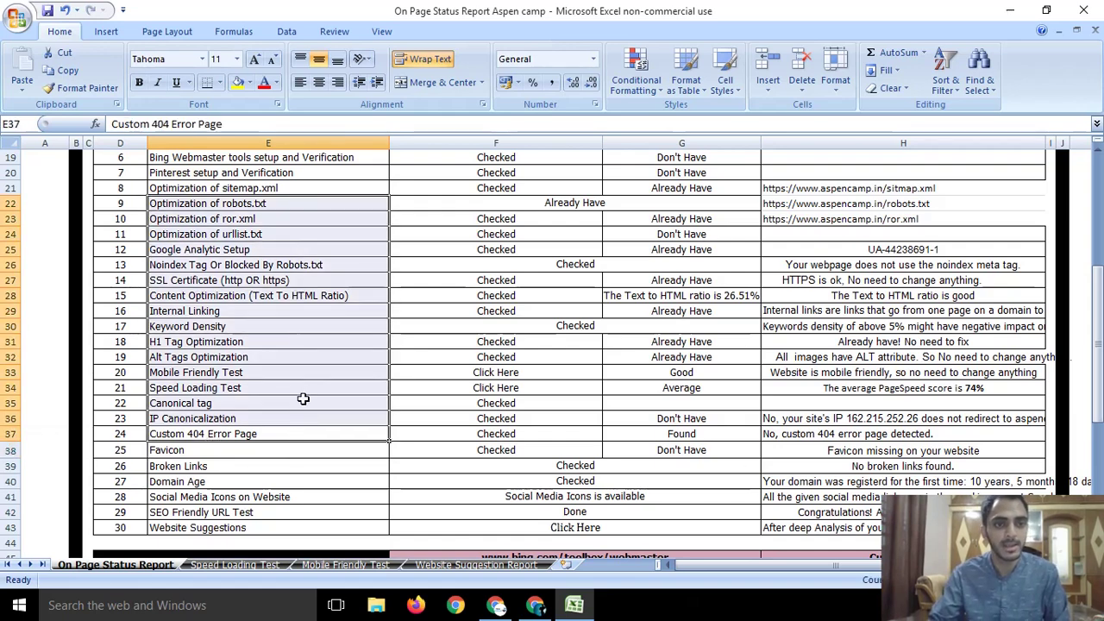
scroll(303, 398, "down", 2)
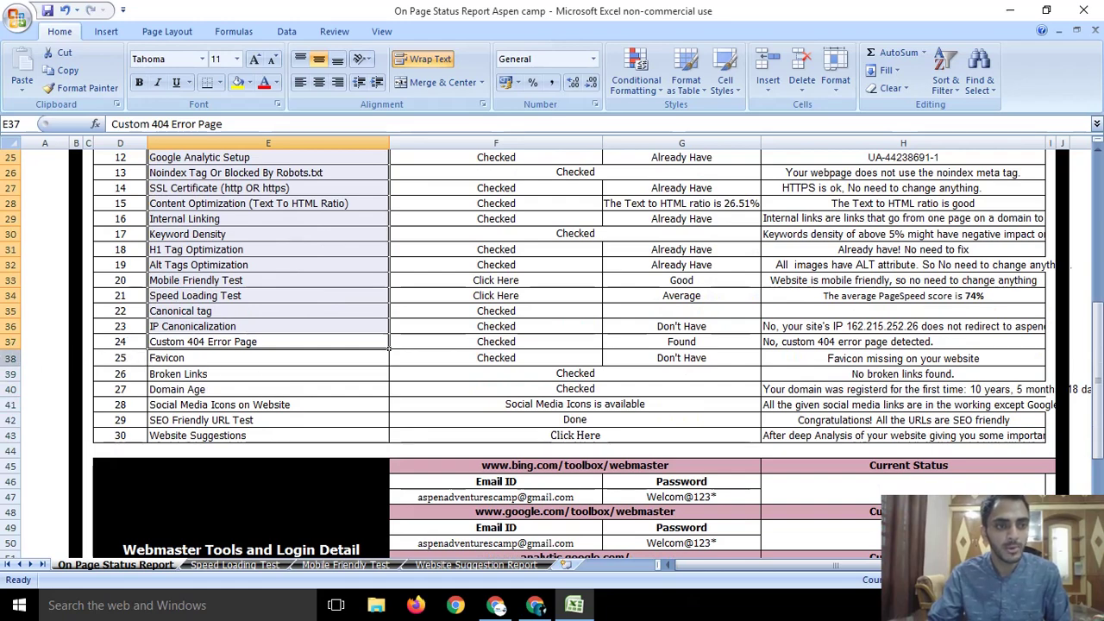
left_click(11, 358)
left_click_drag(9, 366, 6, 371)
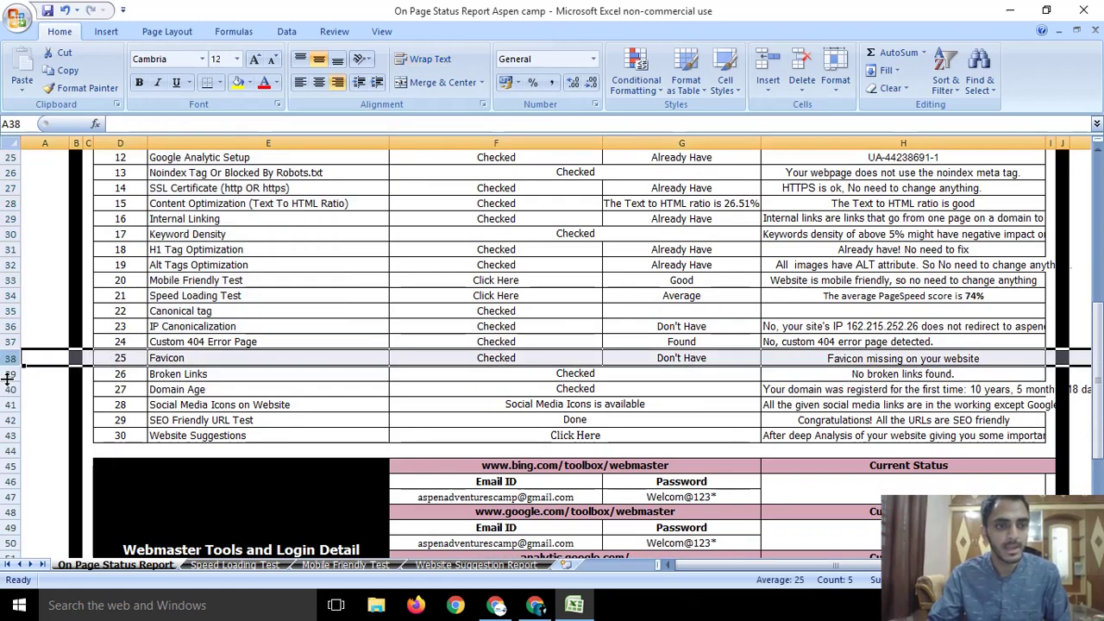
left_click(9, 389)
left_click(9, 405)
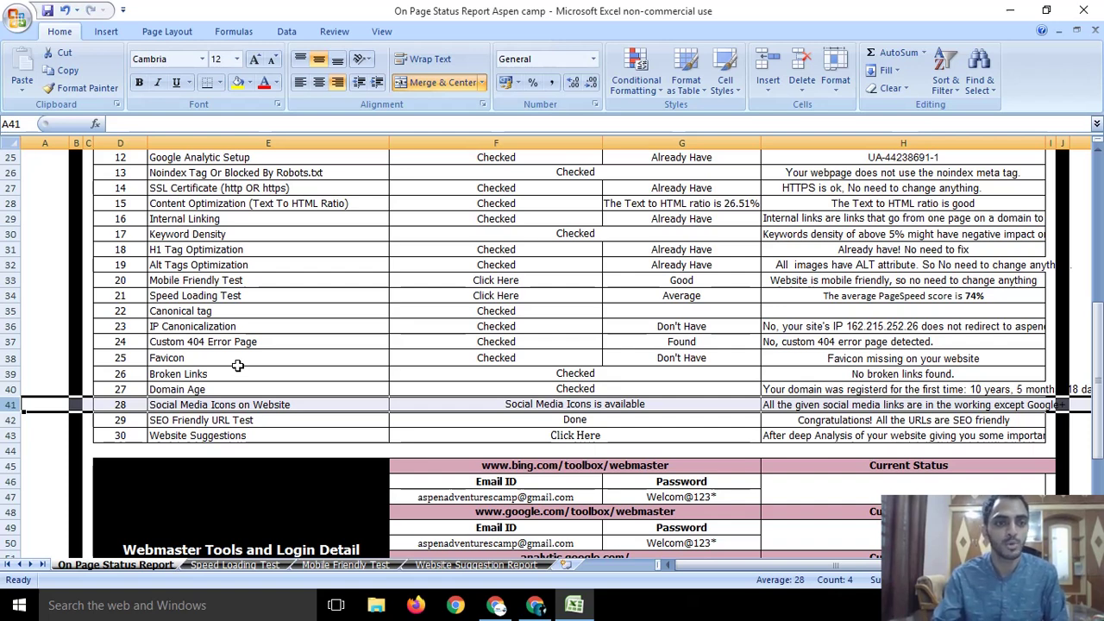
left_click(12, 358)
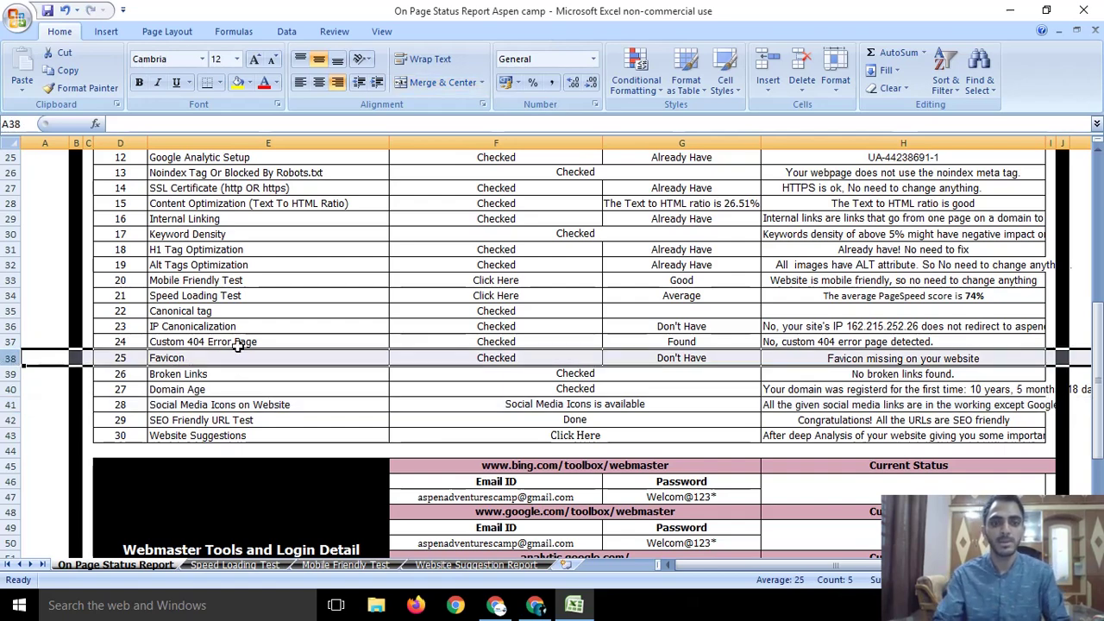
Review the report's full task list, from Keyword Research to Website Suggestions, with each task's status and remarks
scroll(276, 336, "up", 6)
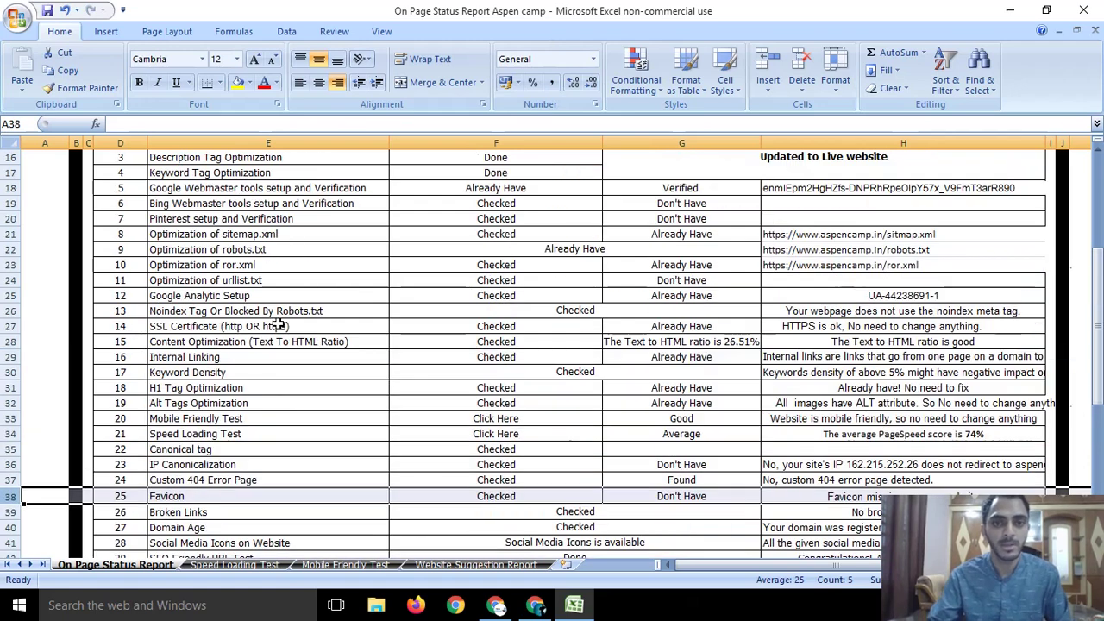
scroll(280, 345, "down", 2)
scroll(282, 345, "up", 3)
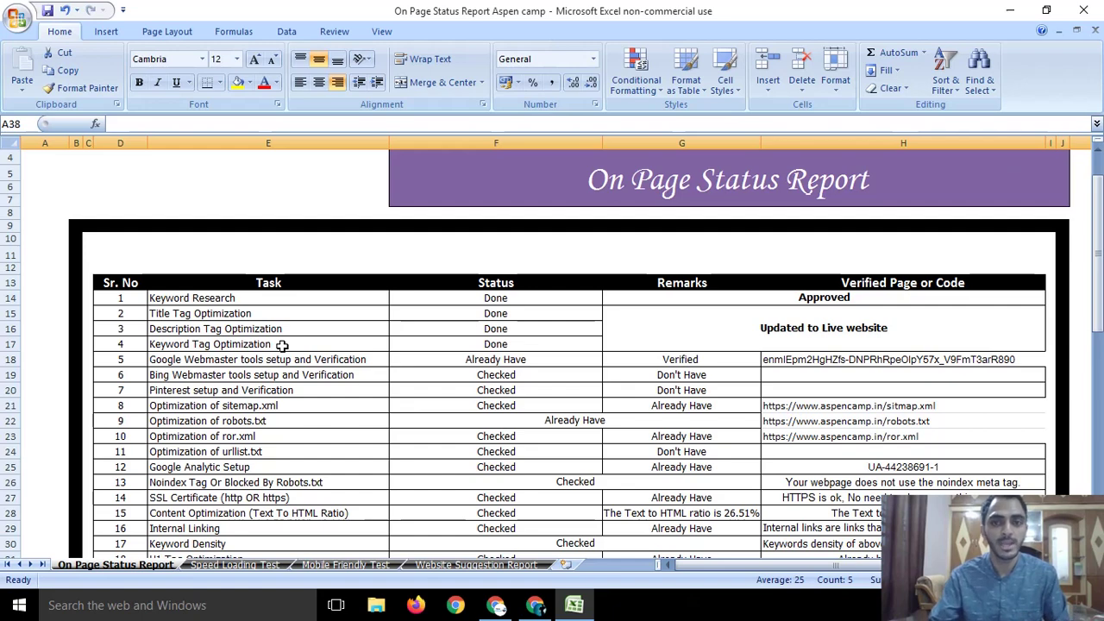
scroll(282, 345, "down", 5)
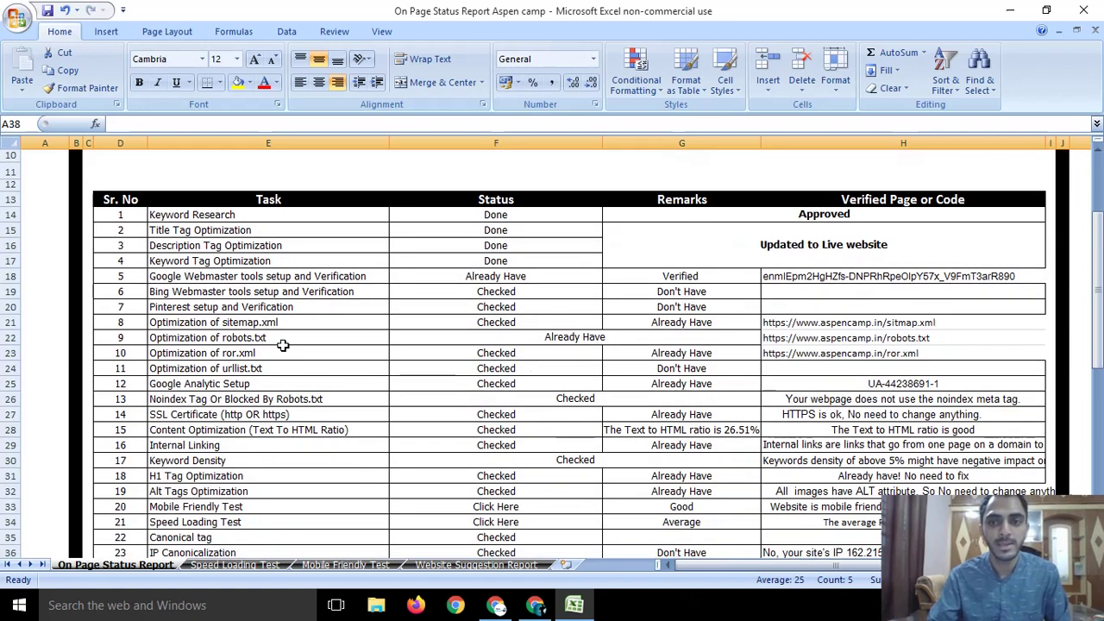
scroll(283, 345, "down", 1)
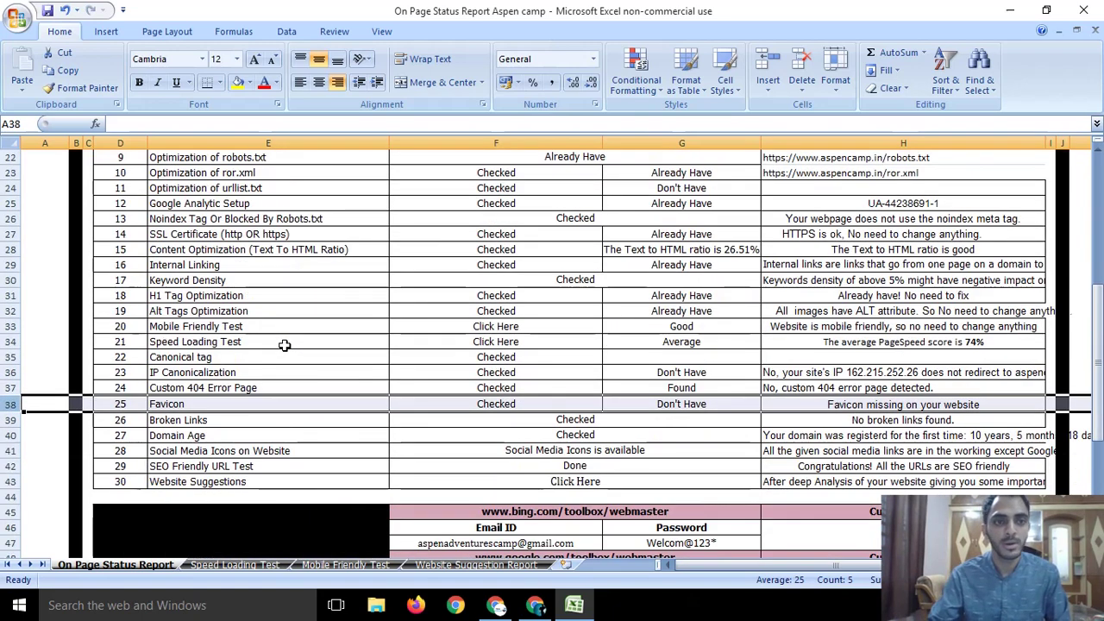
scroll(285, 345, "down", 1)
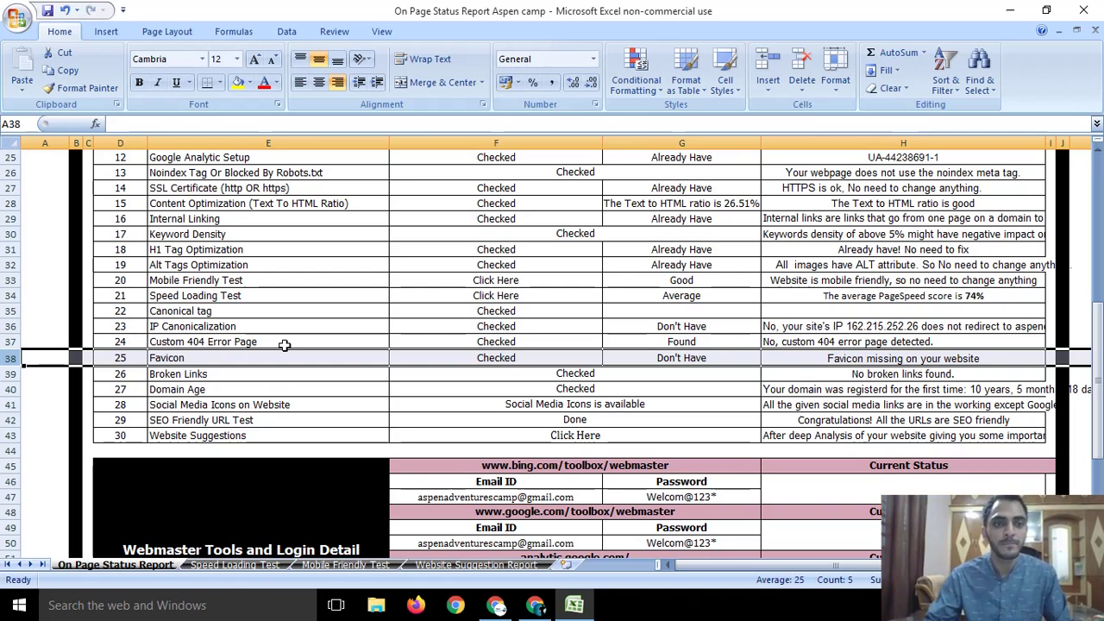
scroll(291, 342, "up", 4)
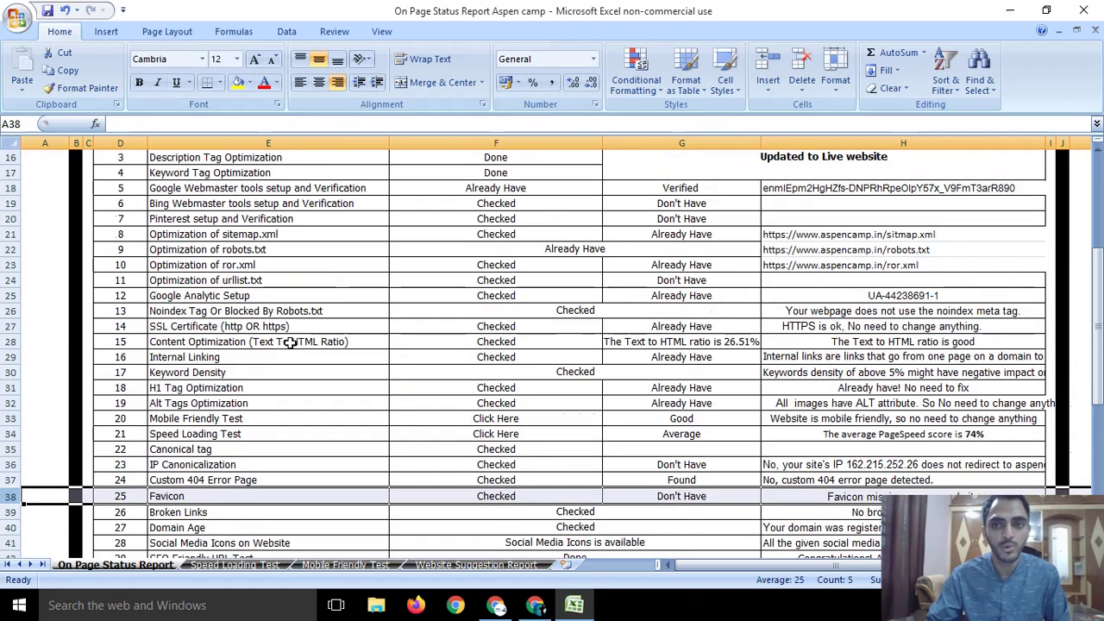
scroll(291, 342, "down", 1)
scroll(290, 342, "down", 1)
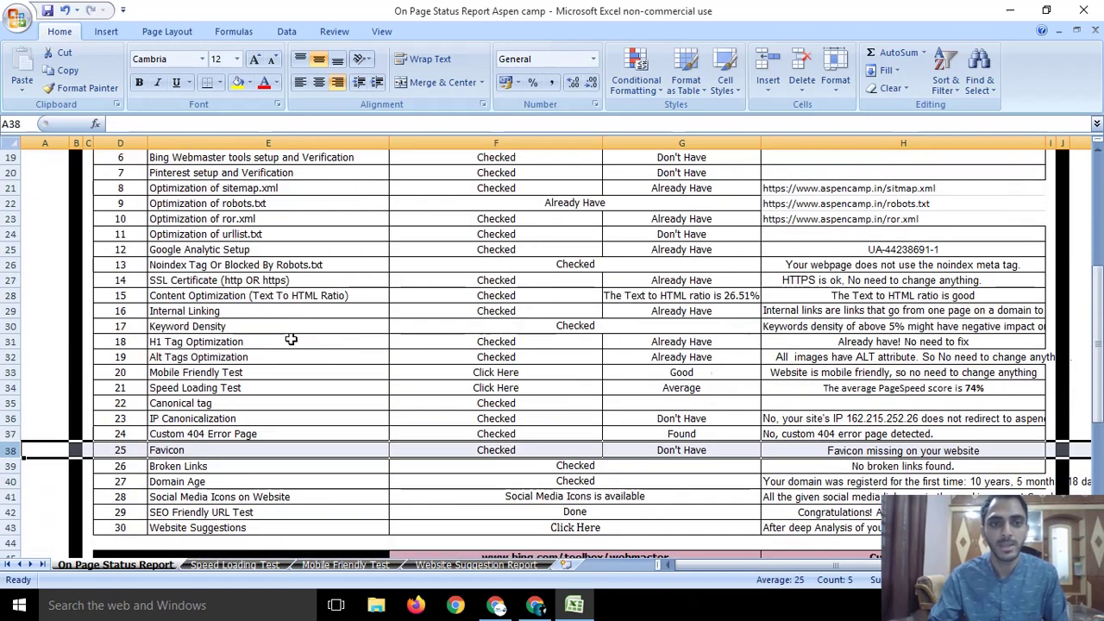
scroll(291, 340, "down", 1)
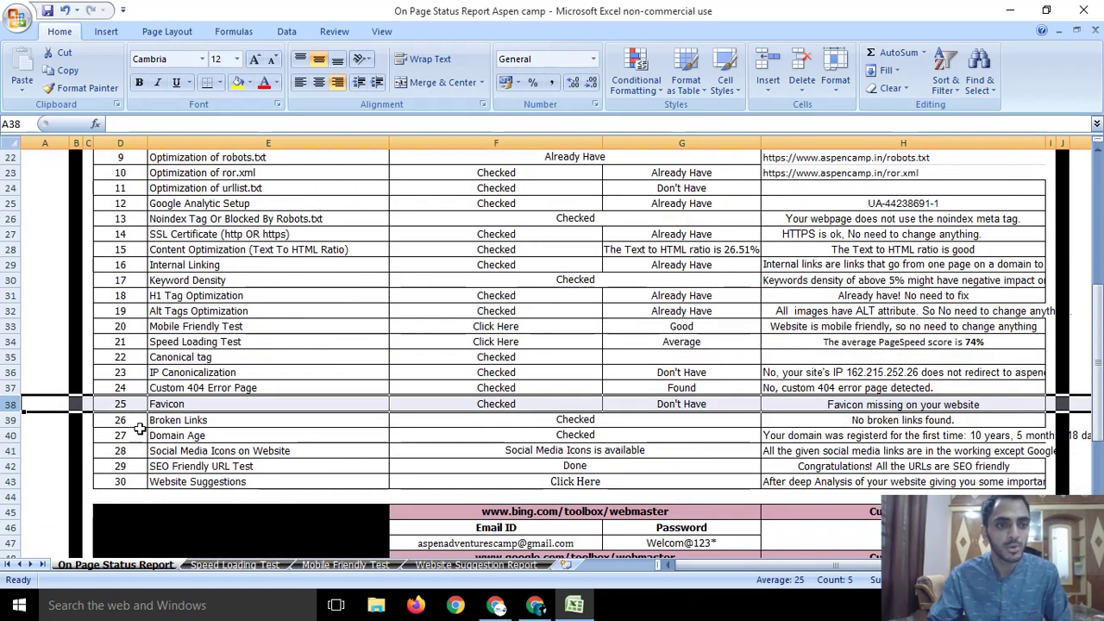
scroll(9, 407, "down", 2)
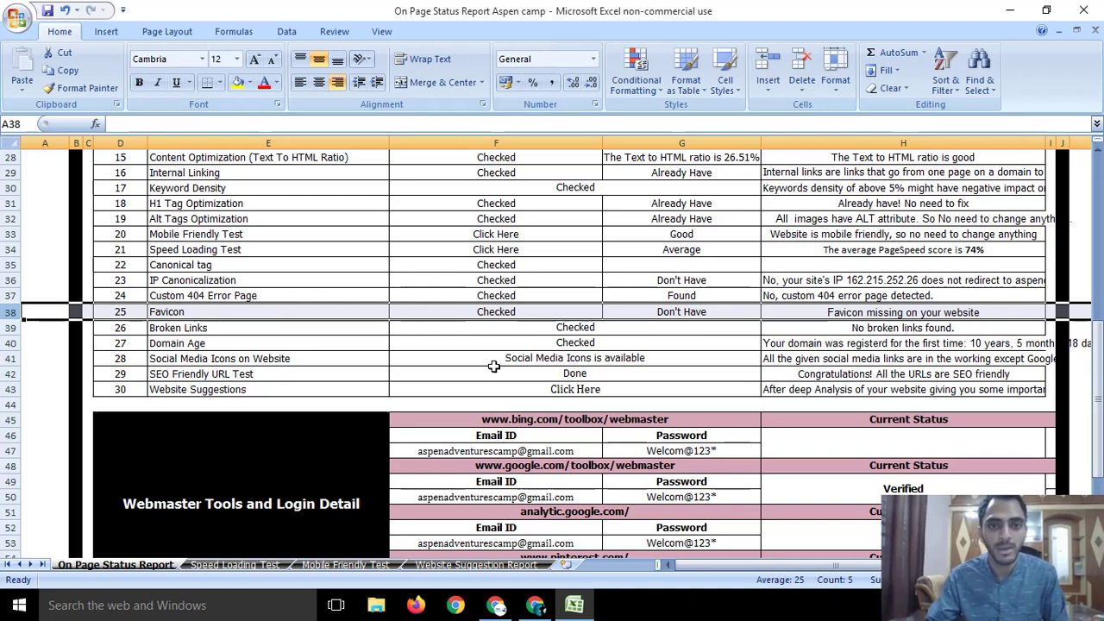
Switch to Chrome and show the Aspen Camp website
left_click(535, 604)
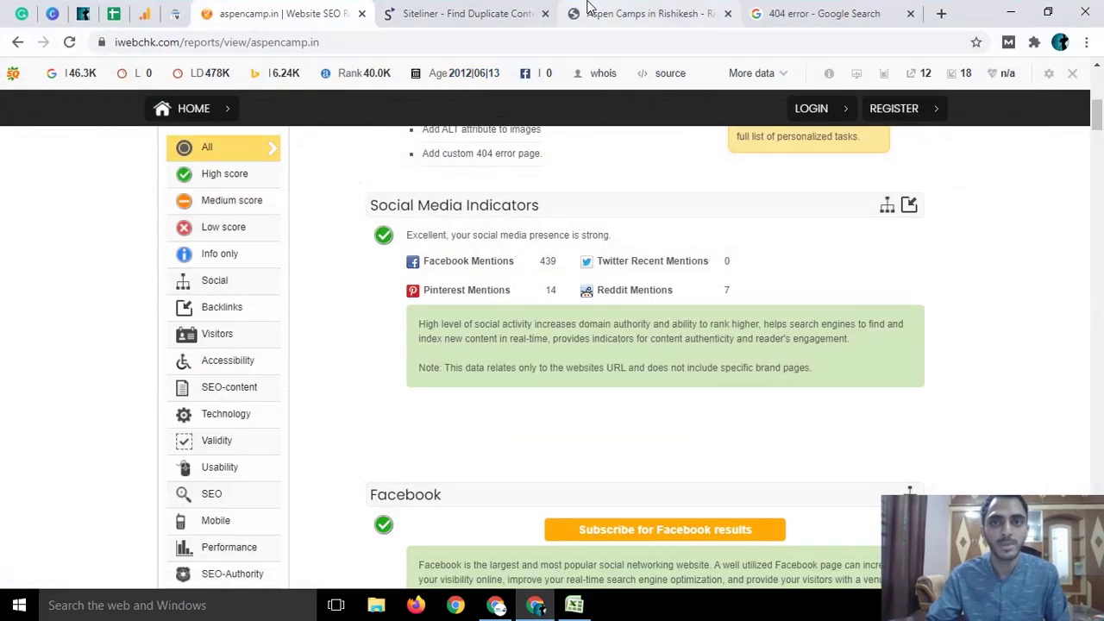
left_click(585, 7)
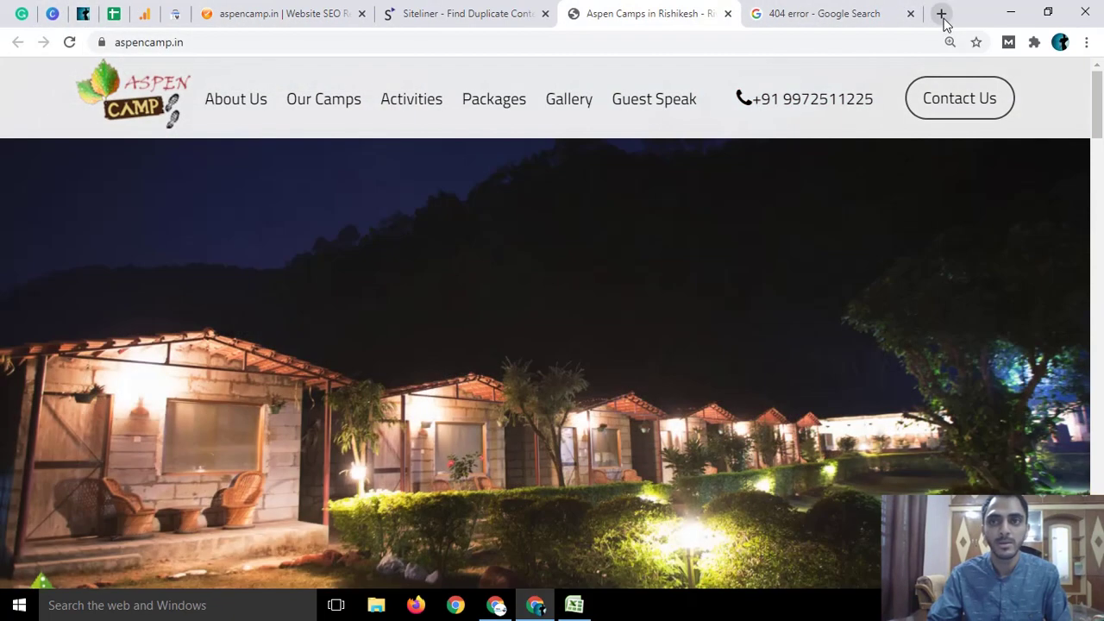
Load sunlighten.com in a new browser tab and close the "404 error" Google search tab
left_click(943, 15)
type("sun")
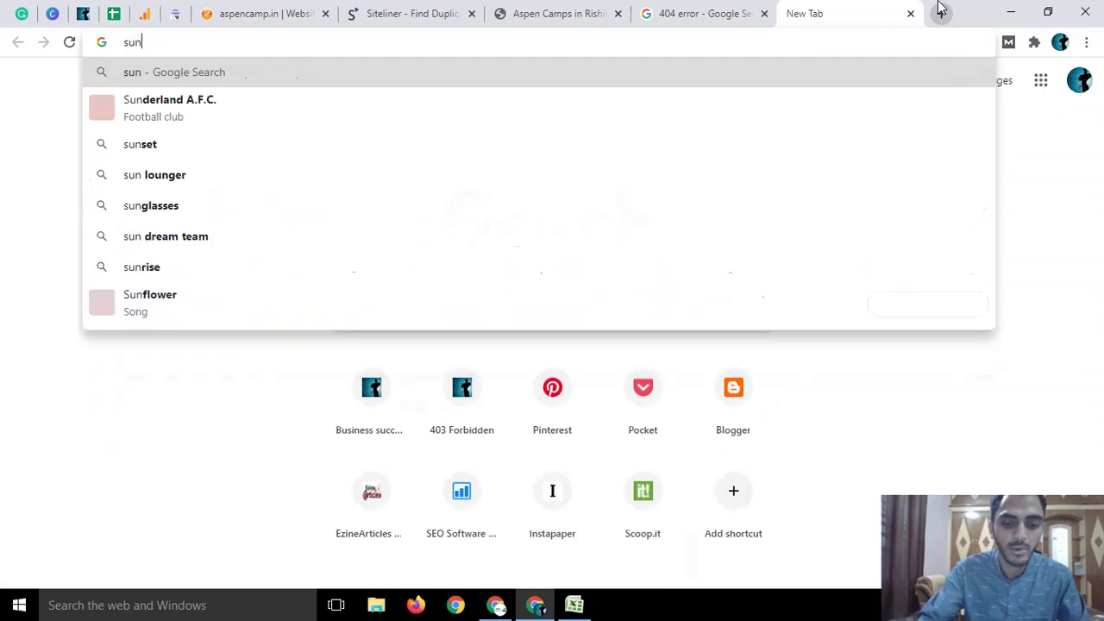
type("lighten")
key("Return")
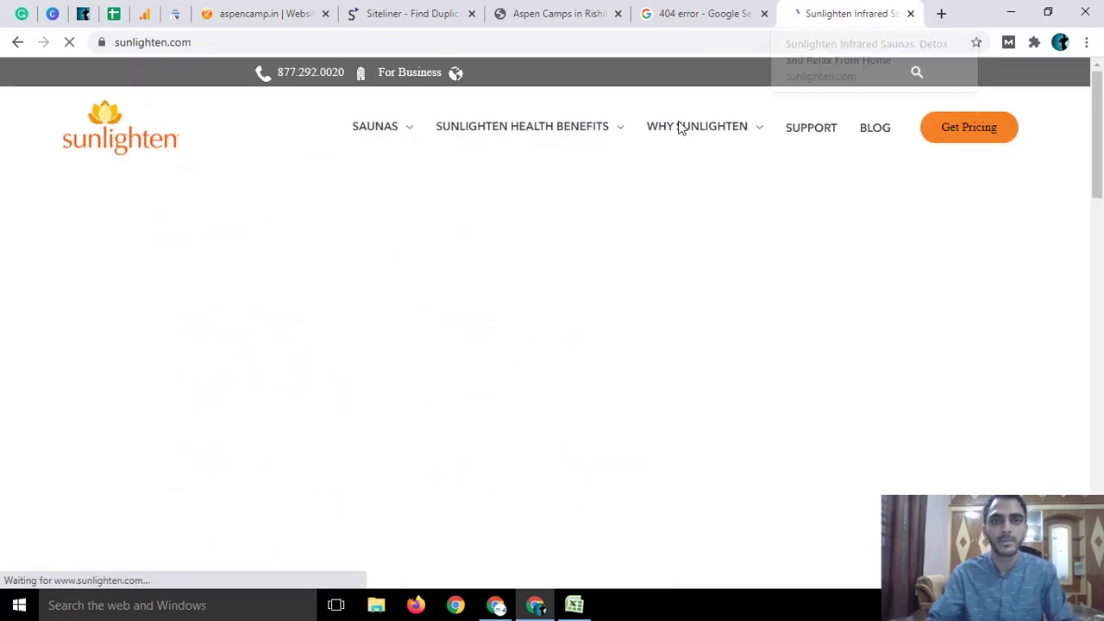
scroll(746, 135, "down", 5)
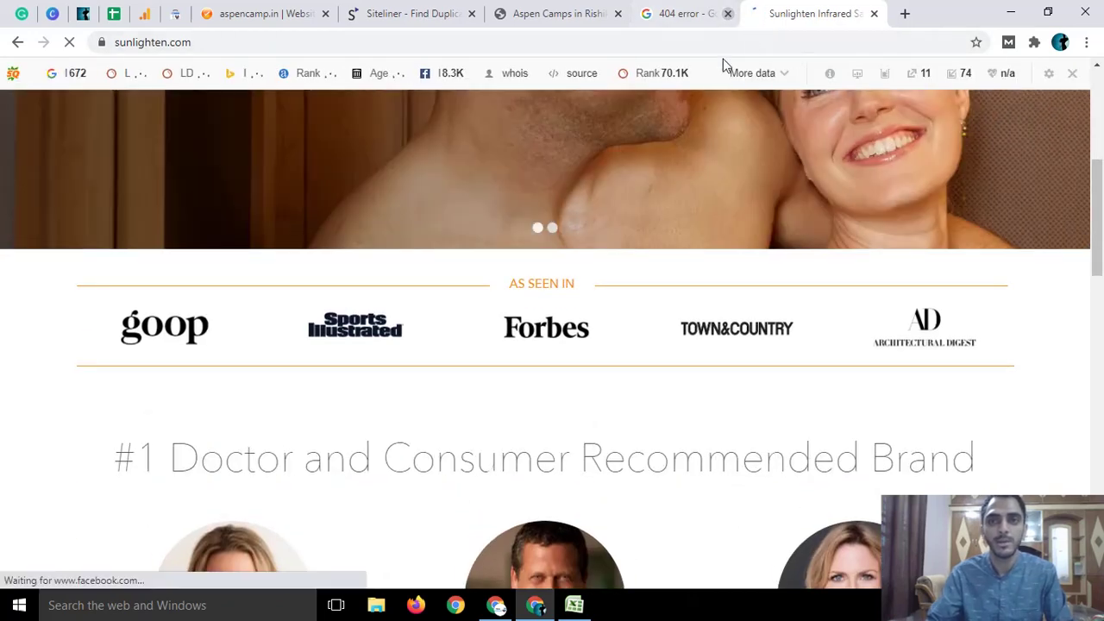
left_click(765, 14)
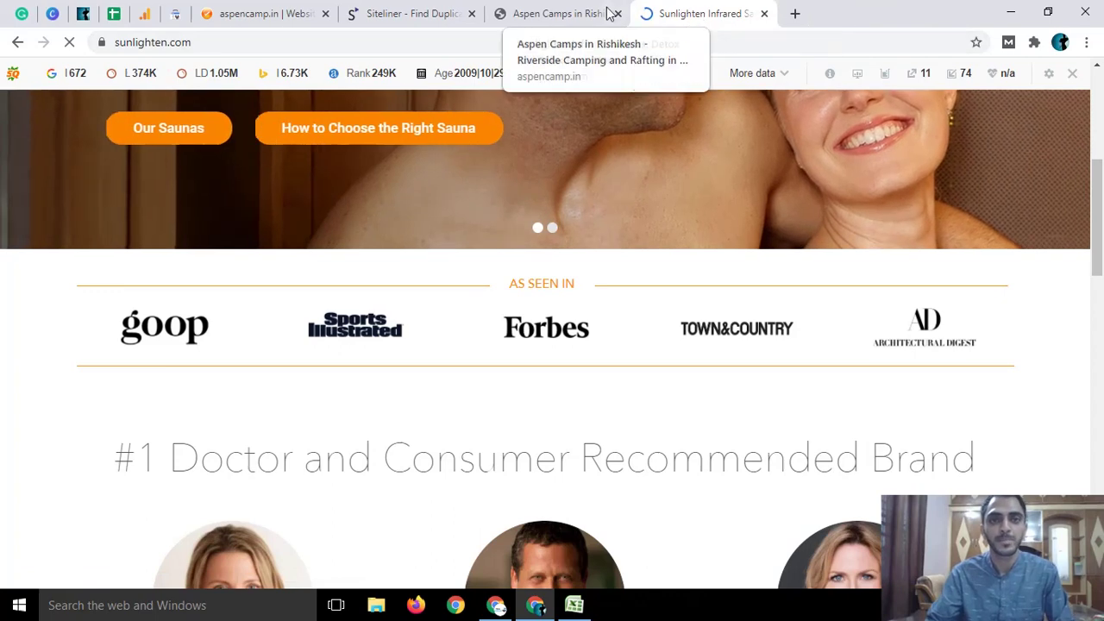
right_click(687, 15)
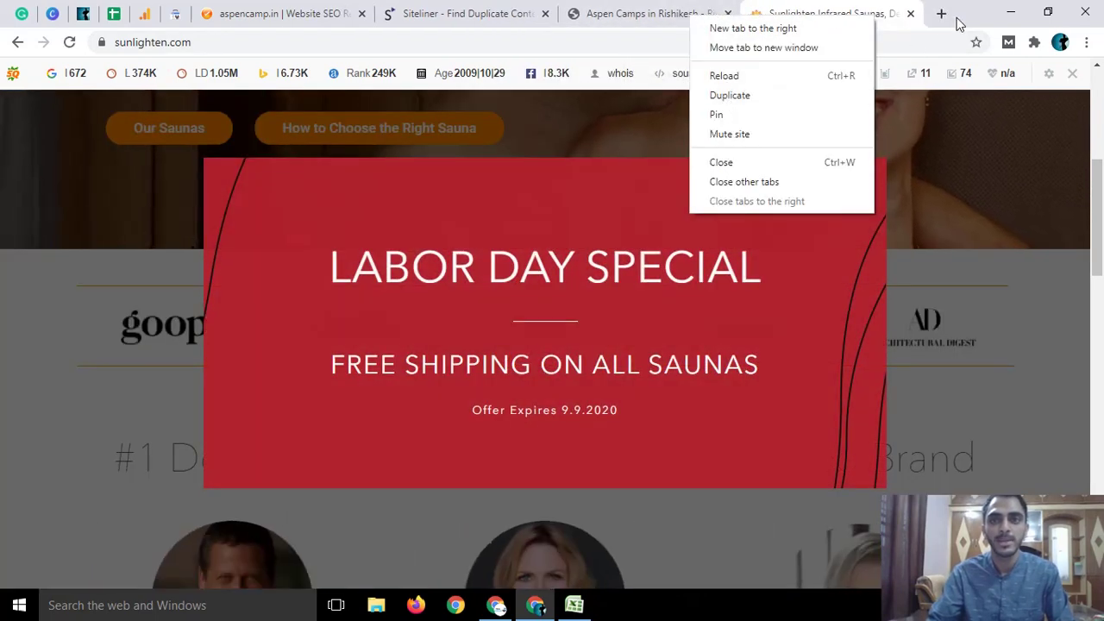
left_click(956, 24)
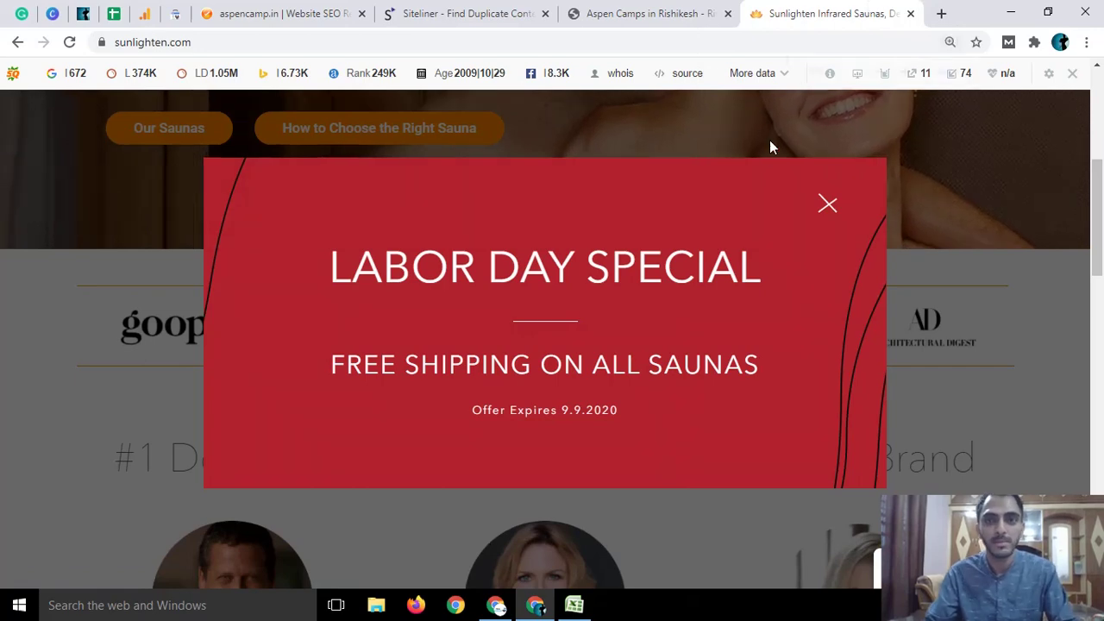
key("ctrl+plus")
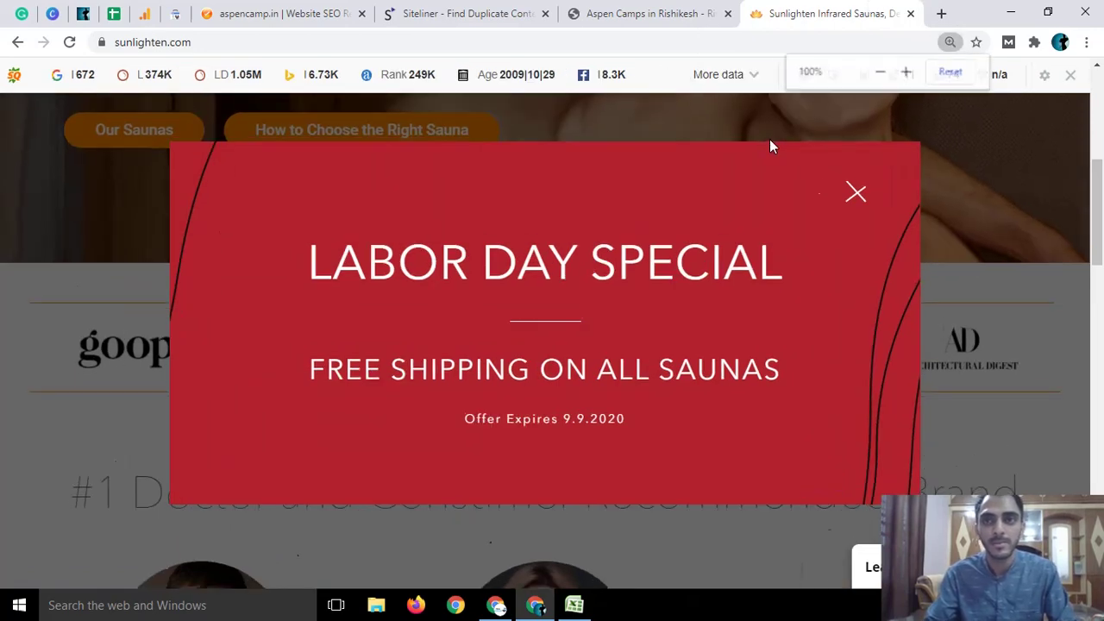
key("ctrl+minus")
Compare the Aspen Camp site's tab icon with Sunlighten's favicon, dismissing the Labor Day Special popup on the Sunlighten page
left_click(635, 16)
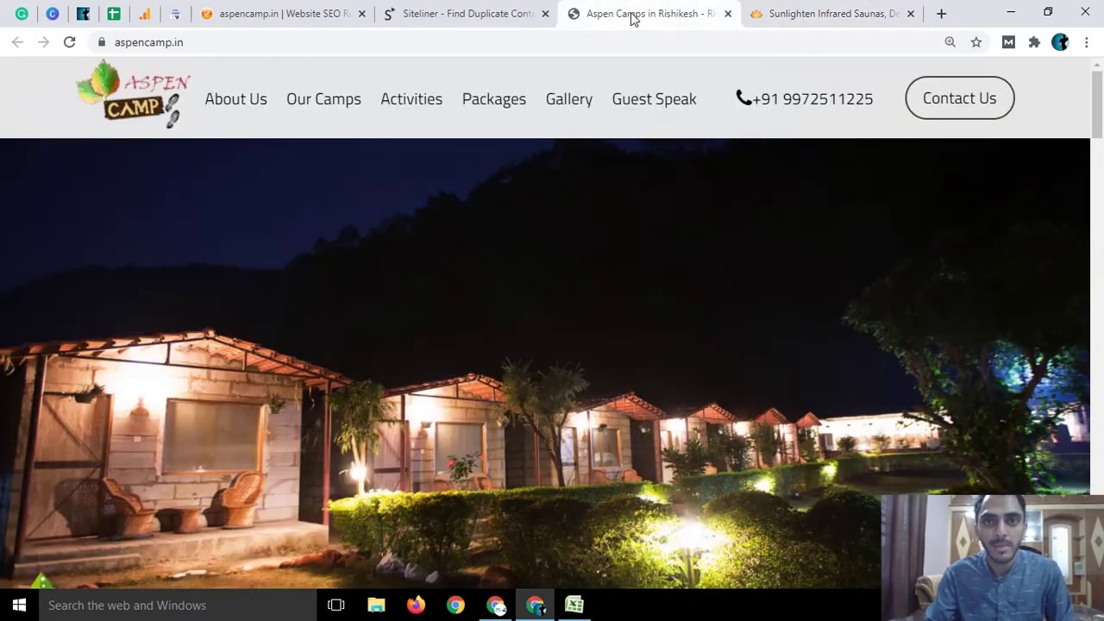
left_click(779, 19)
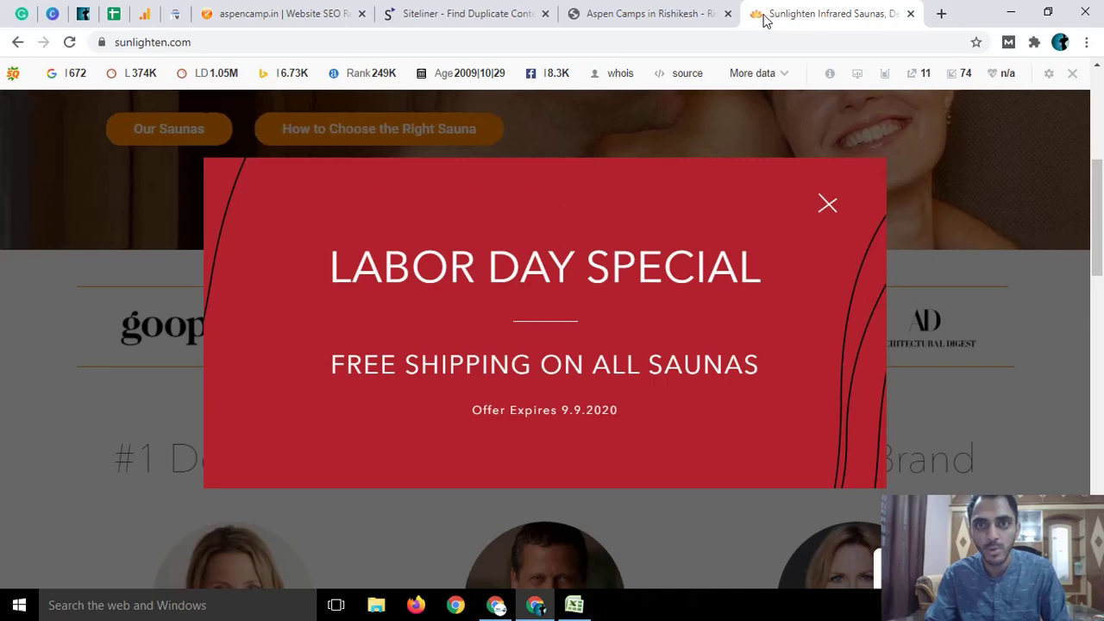
scroll(607, 210, "up", 5)
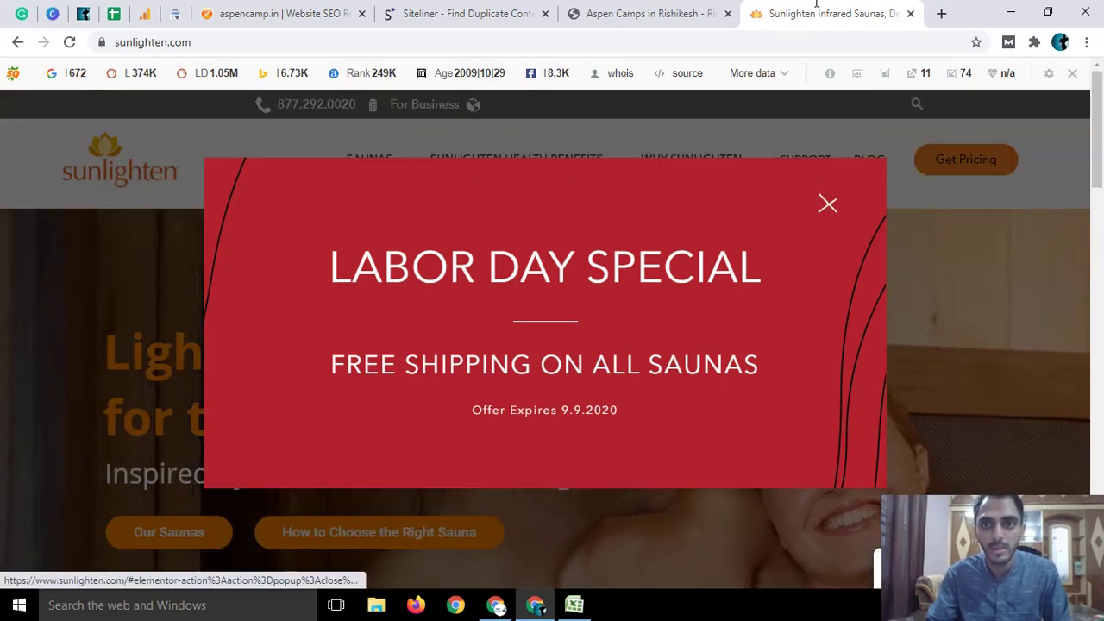
left_click(829, 207)
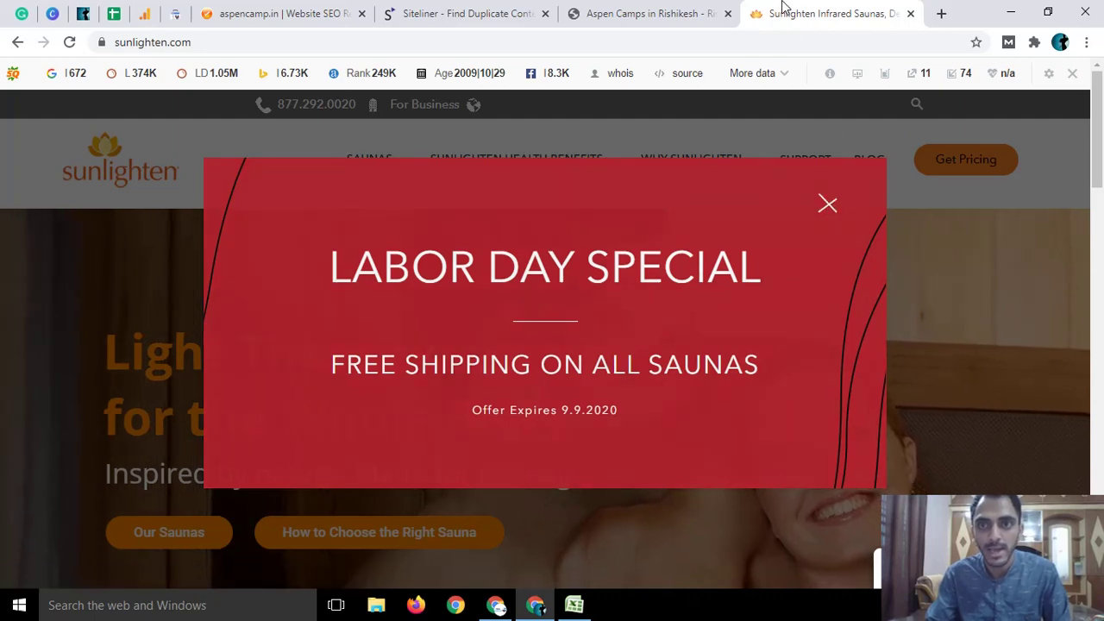
left_click(680, 12)
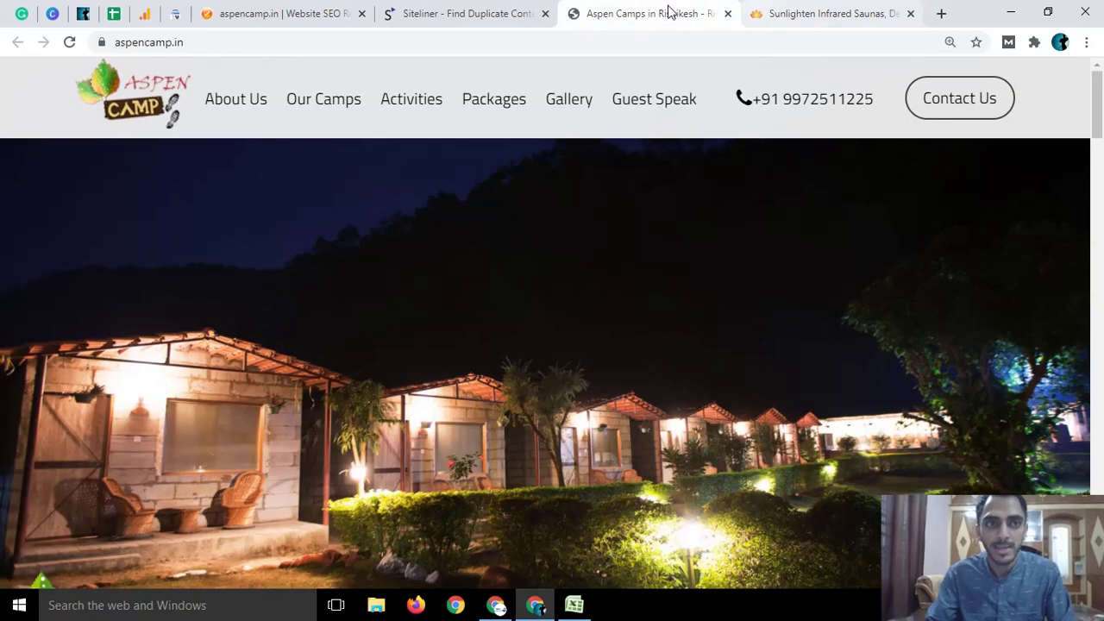
left_click(820, 10)
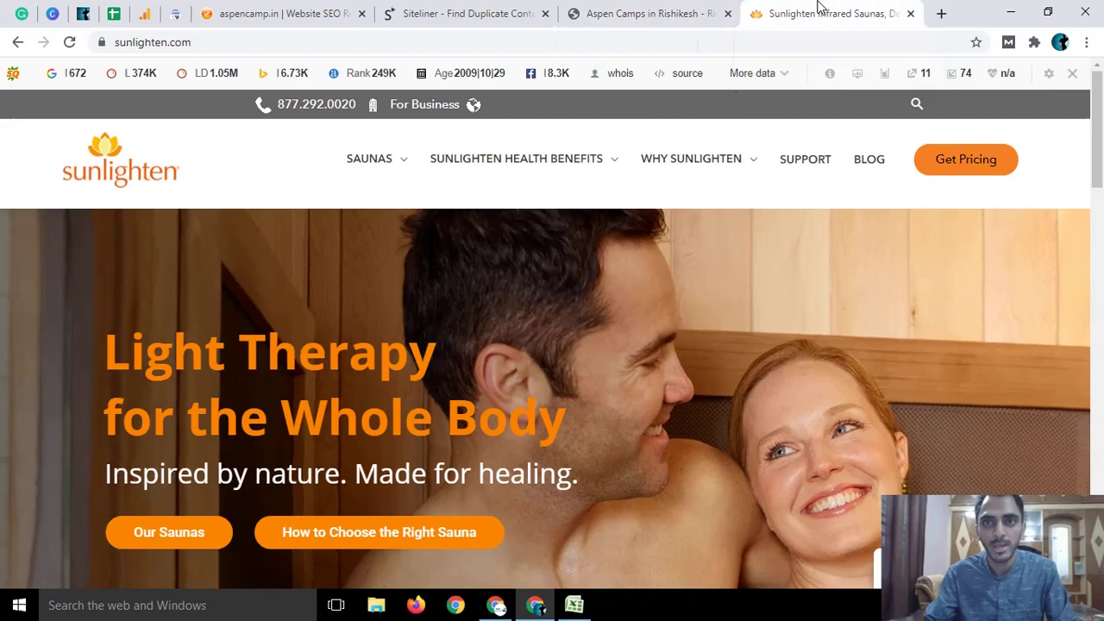
scroll(773, 200, "down", 5)
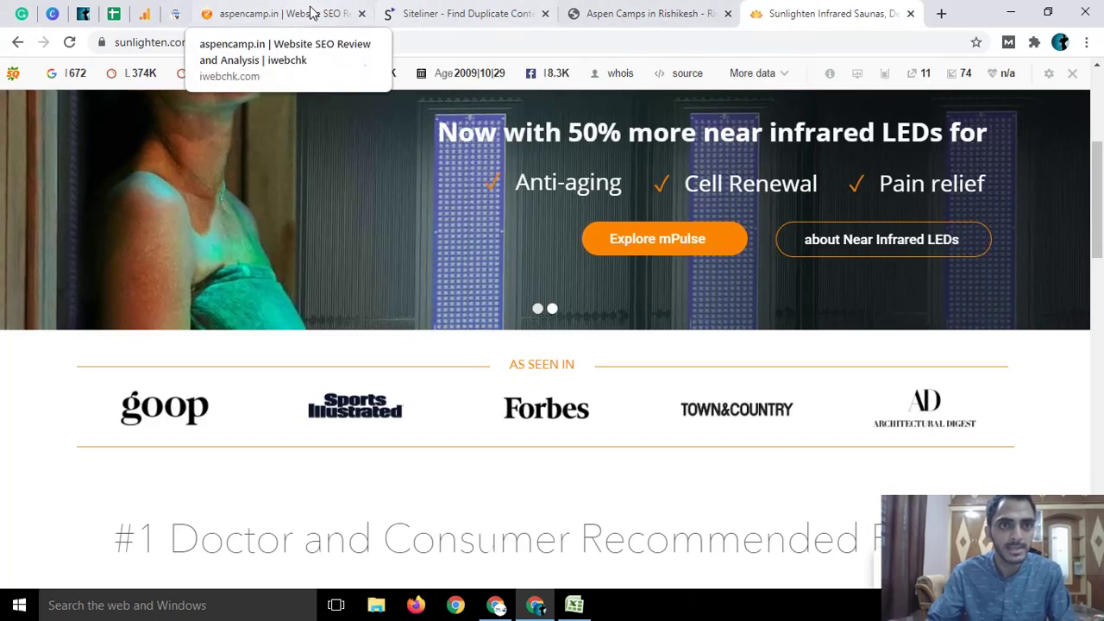
Examine the Top Priorities and Social Media Indicators sections of the iwebchk report for aspencamp.in
left_click(303, 12)
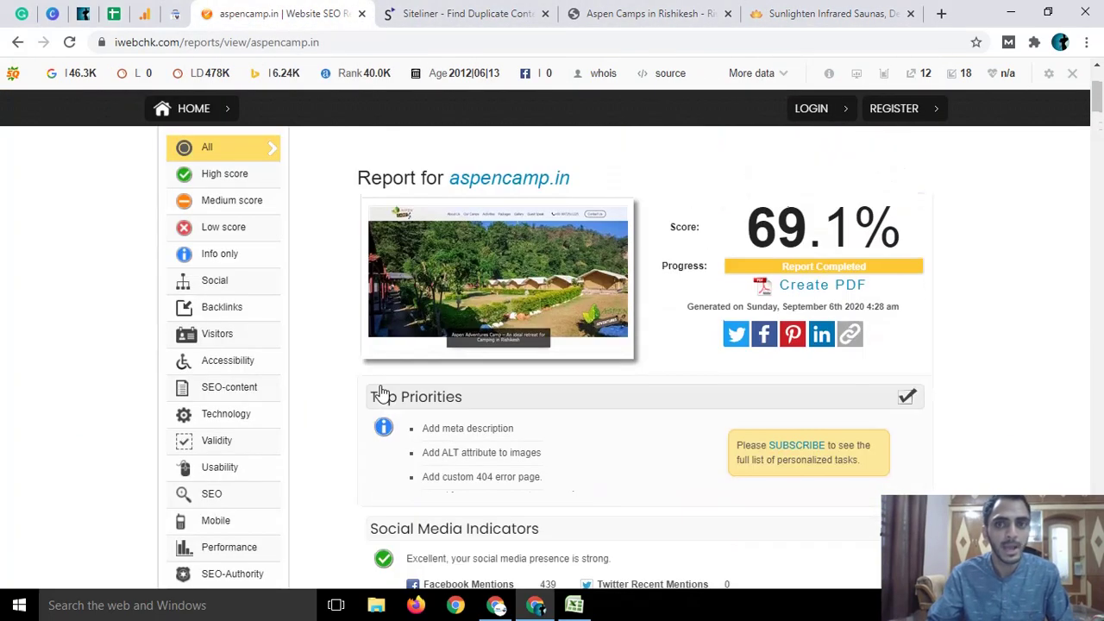
scroll(382, 393, "down", 5)
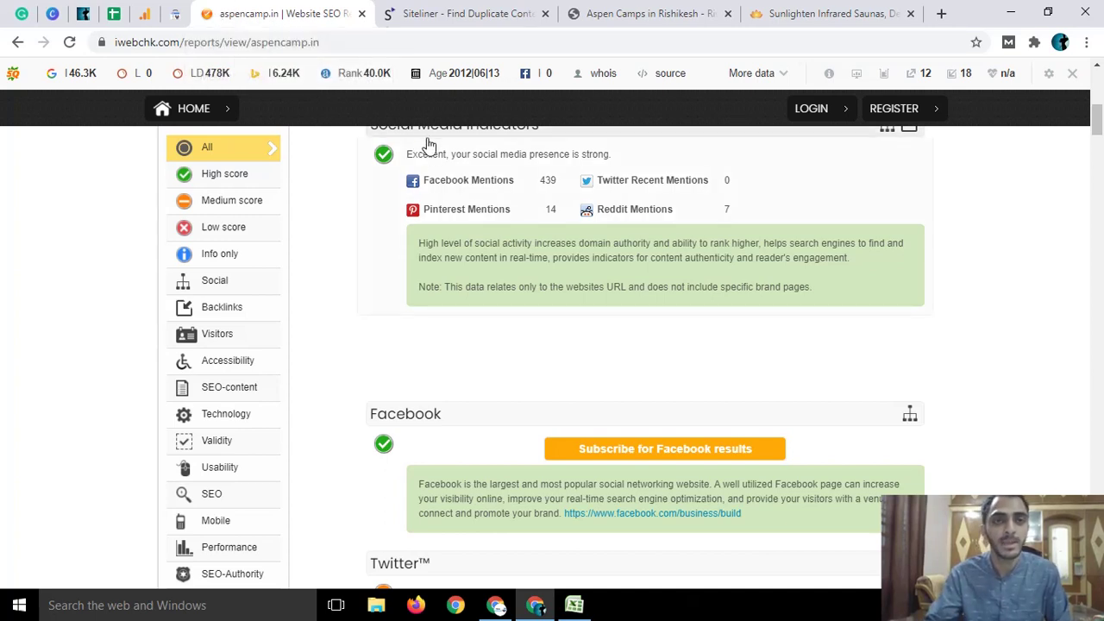
scroll(401, 213, "up", 1)
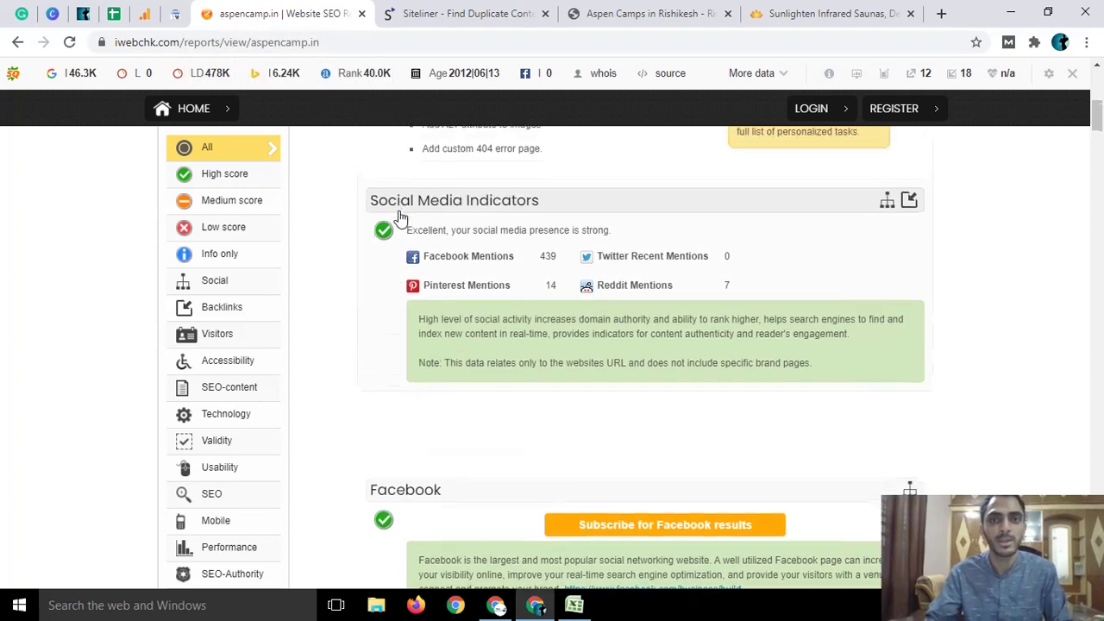
scroll(401, 214, "down", 2)
Compare the tab icons of the Aspen Camp and Siteliner pages, ending on the Aspen Camp website
left_click(608, 16)
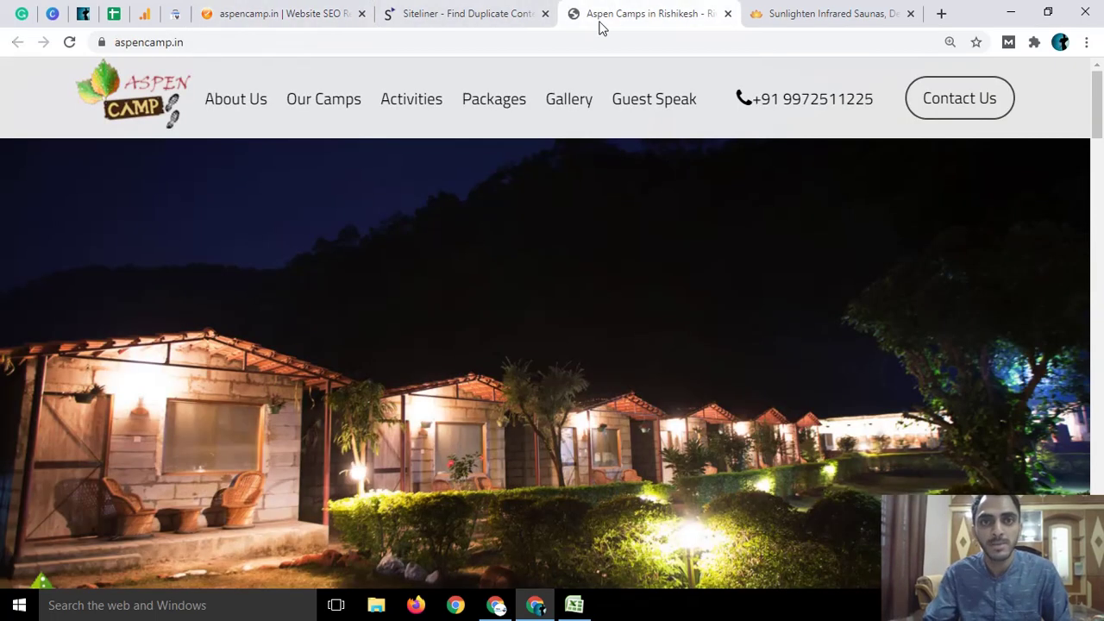
left_click(466, 14)
left_click(597, 17)
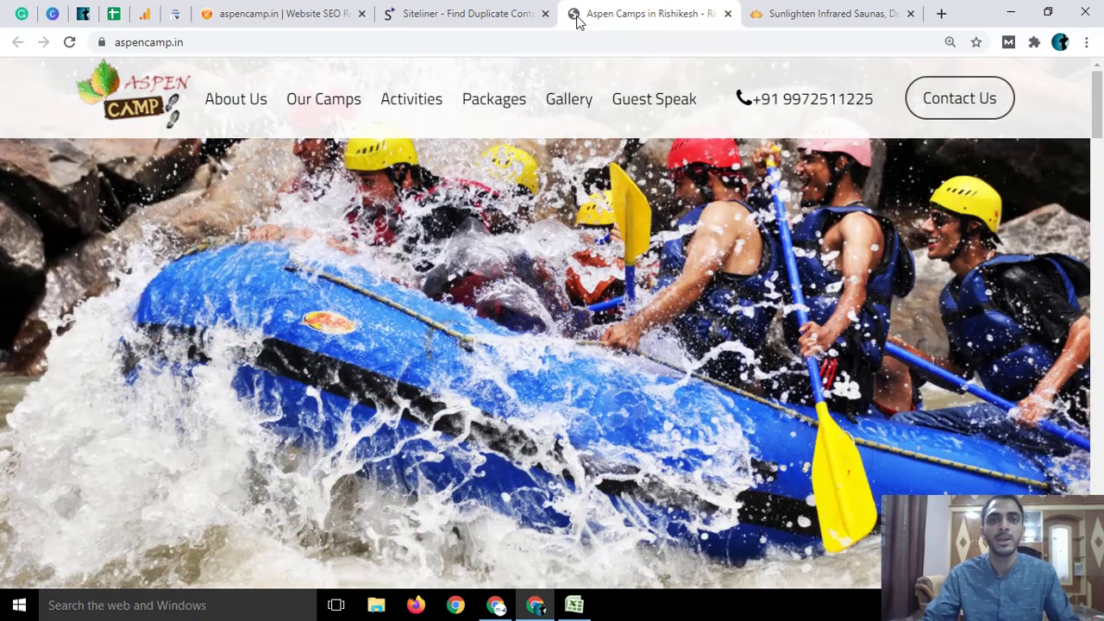
Return to the top of the iwebchk report for aspencamp.in and show where a website URL is entered for analysis
left_click(317, 8)
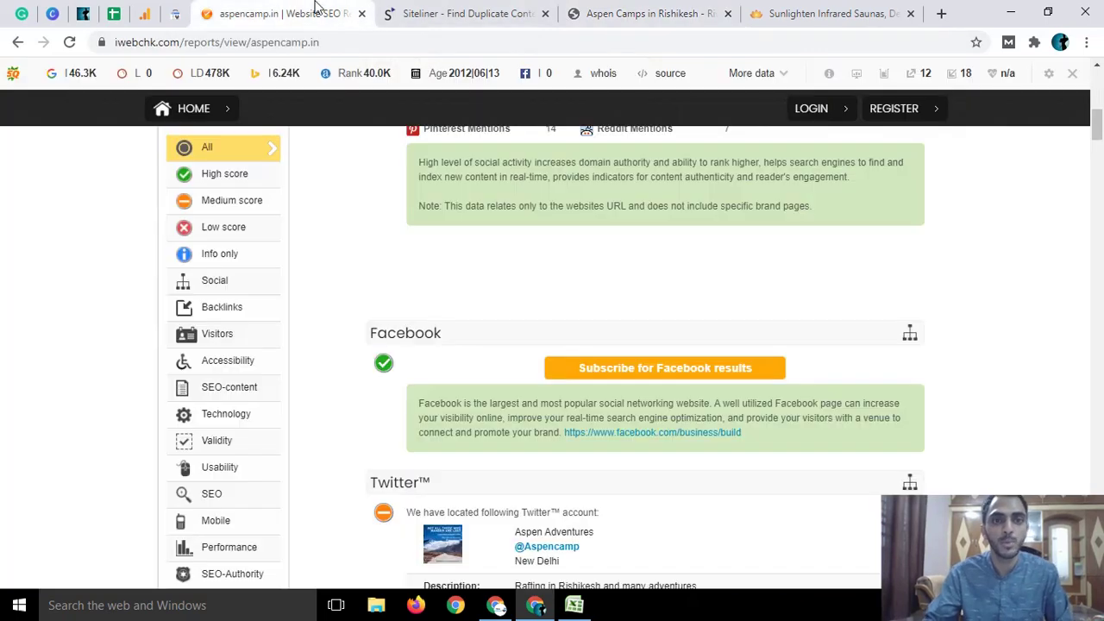
scroll(419, 399, "up", 2)
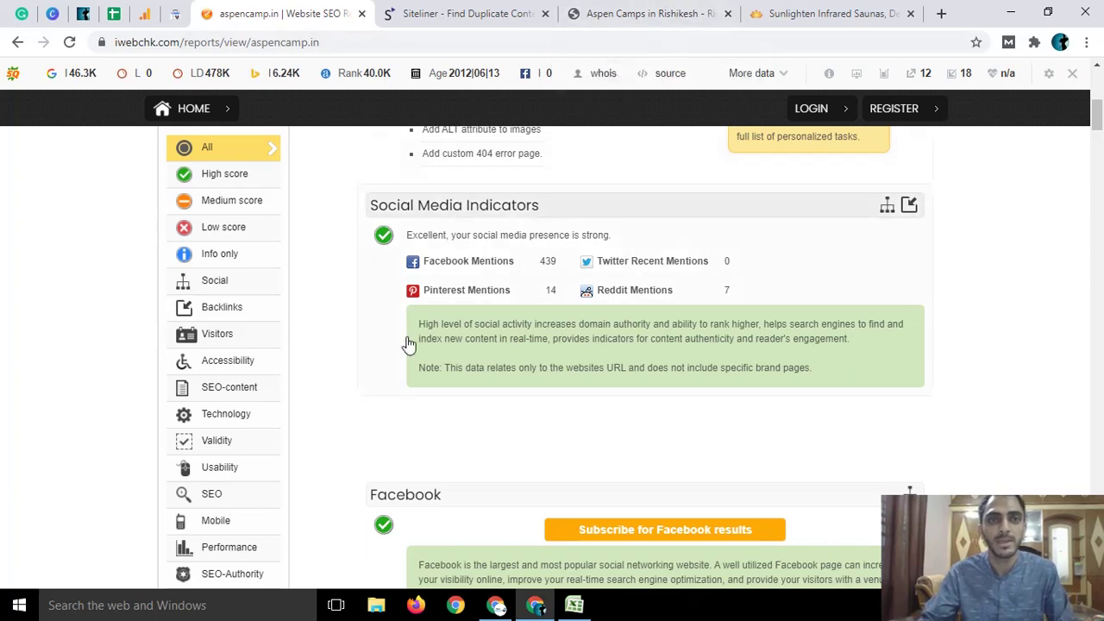
scroll(438, 385, "up", 5)
scroll(439, 385, "up", 2)
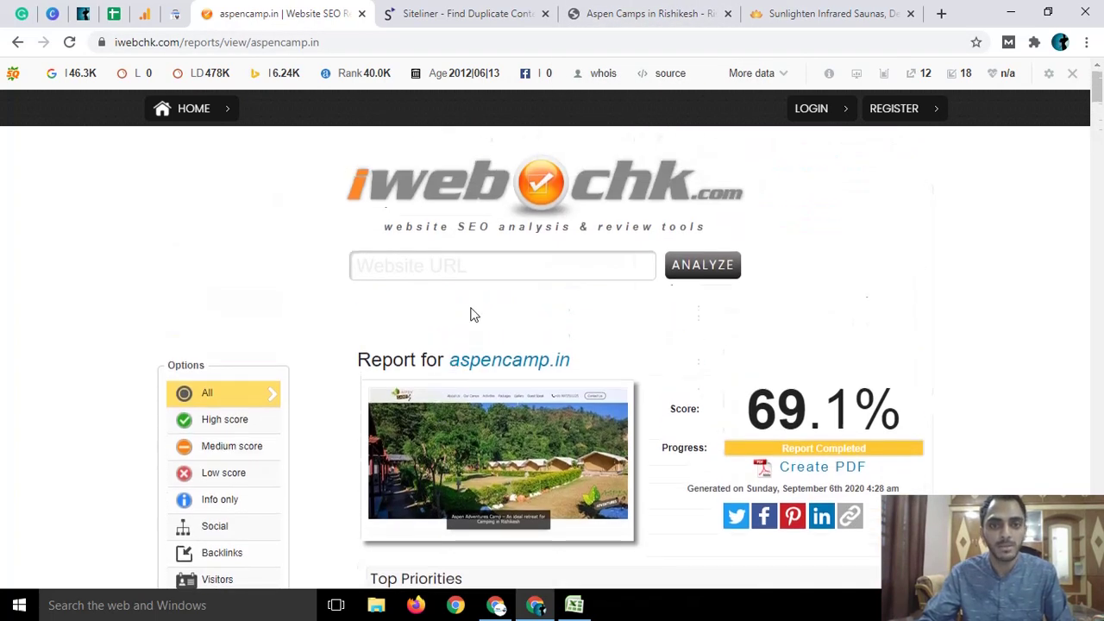
left_click(468, 271)
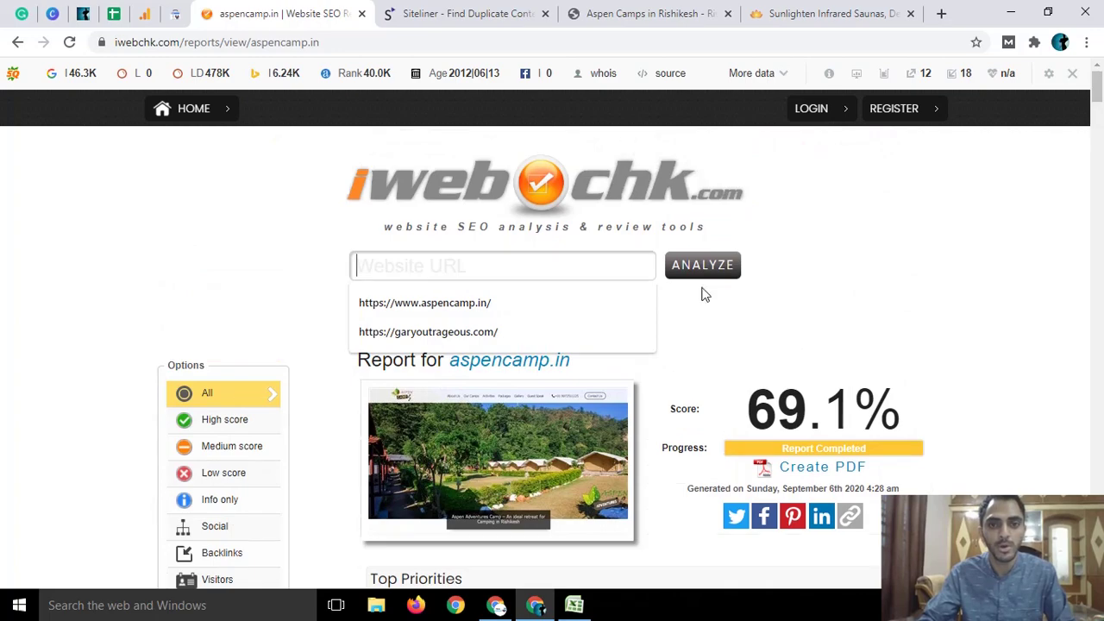
Find the Favicon section in the iwebchk report for aspencamp.in and examine its icon checks and explanation at a larger size
scroll(648, 362, "down", 15)
scroll(648, 364, "down", 15)
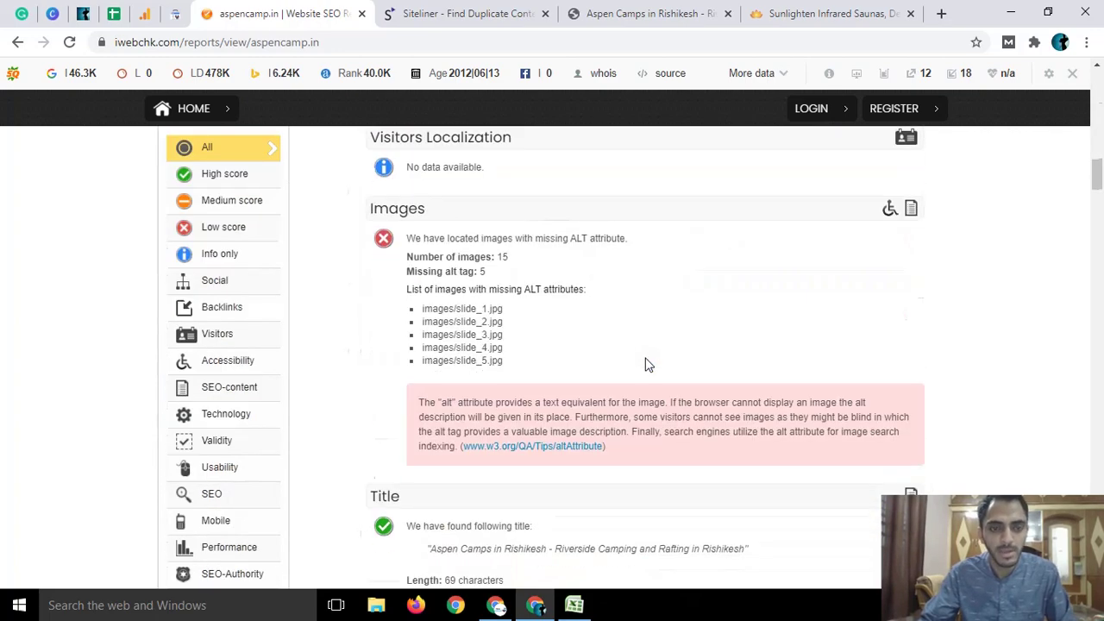
scroll(648, 364, "up", 2)
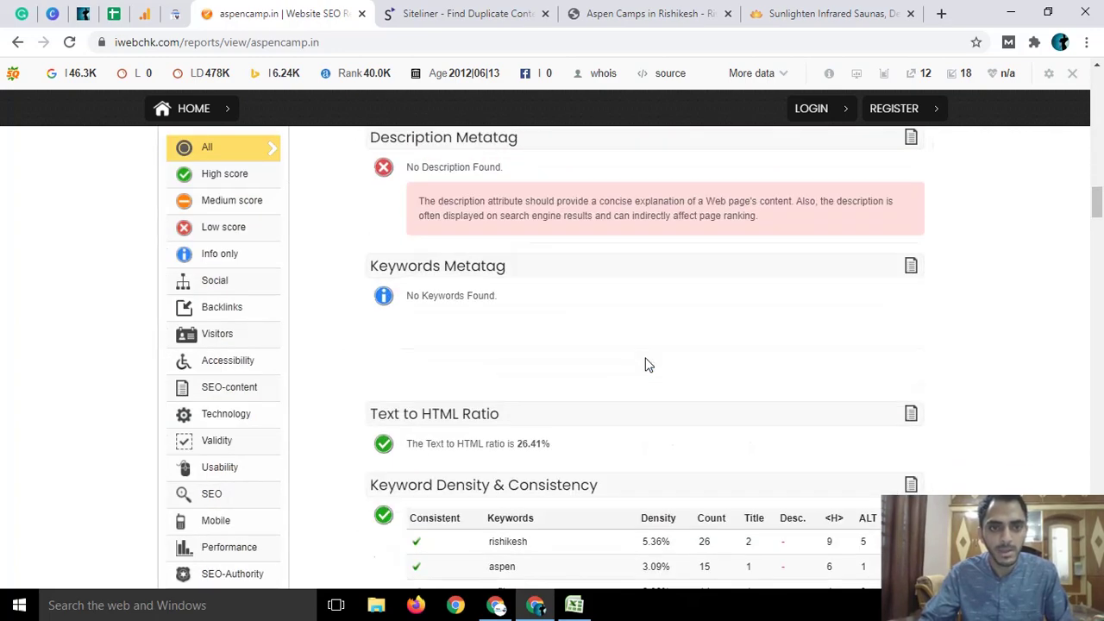
scroll(648, 364, "down", 15)
scroll(647, 364, "down", 10)
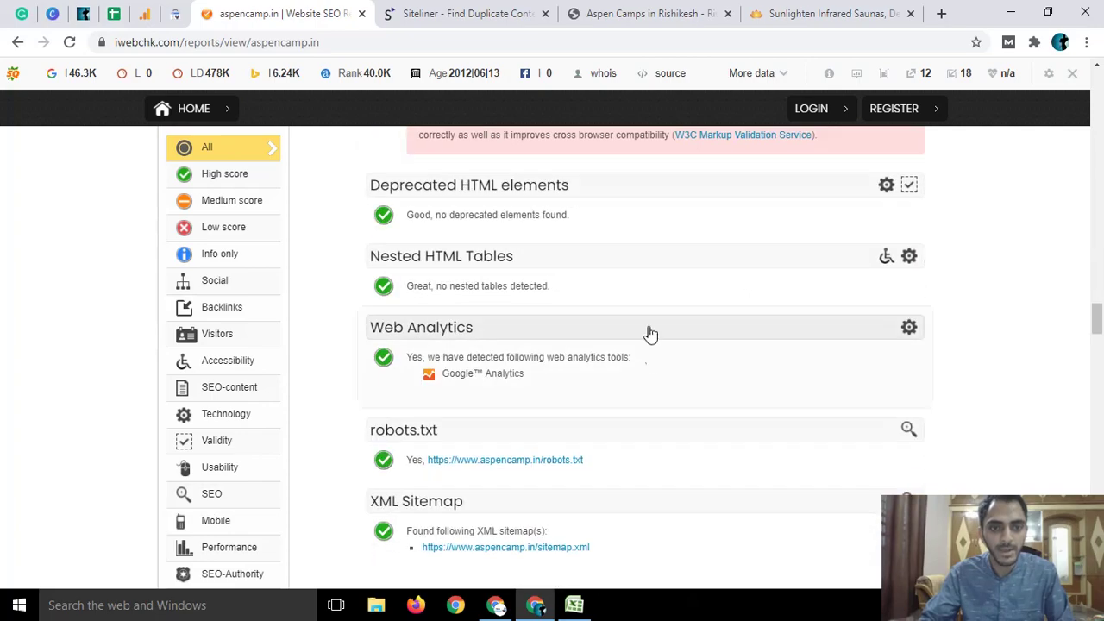
scroll(653, 308, "down", 5)
scroll(586, 313, "down", 3)
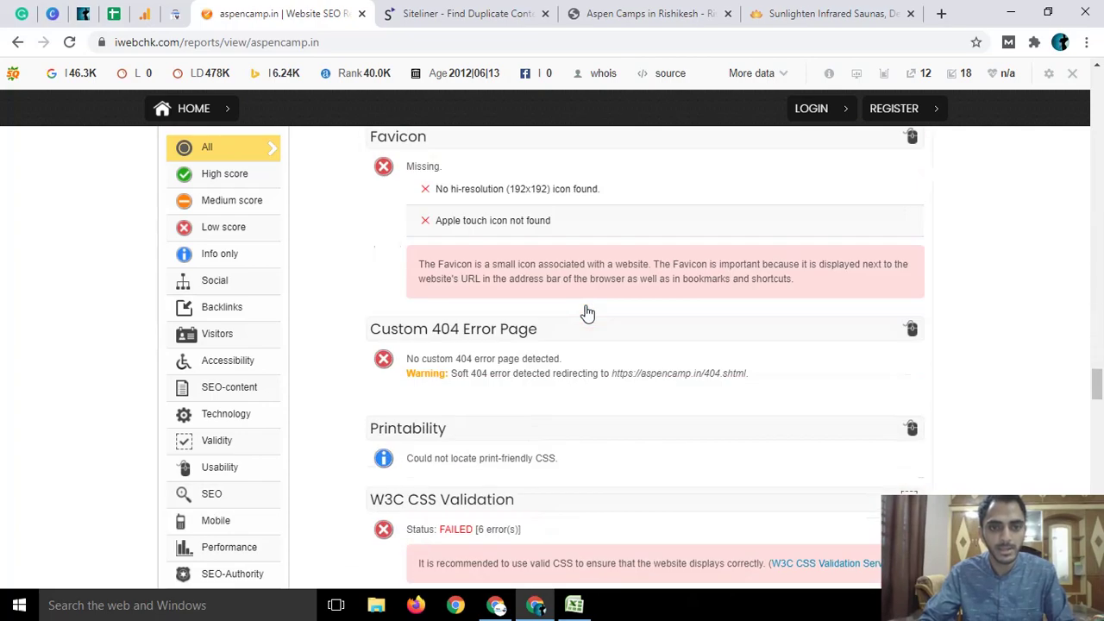
scroll(587, 313, "up", 1)
key("ctrl+plus")
key("ctrl+plus")
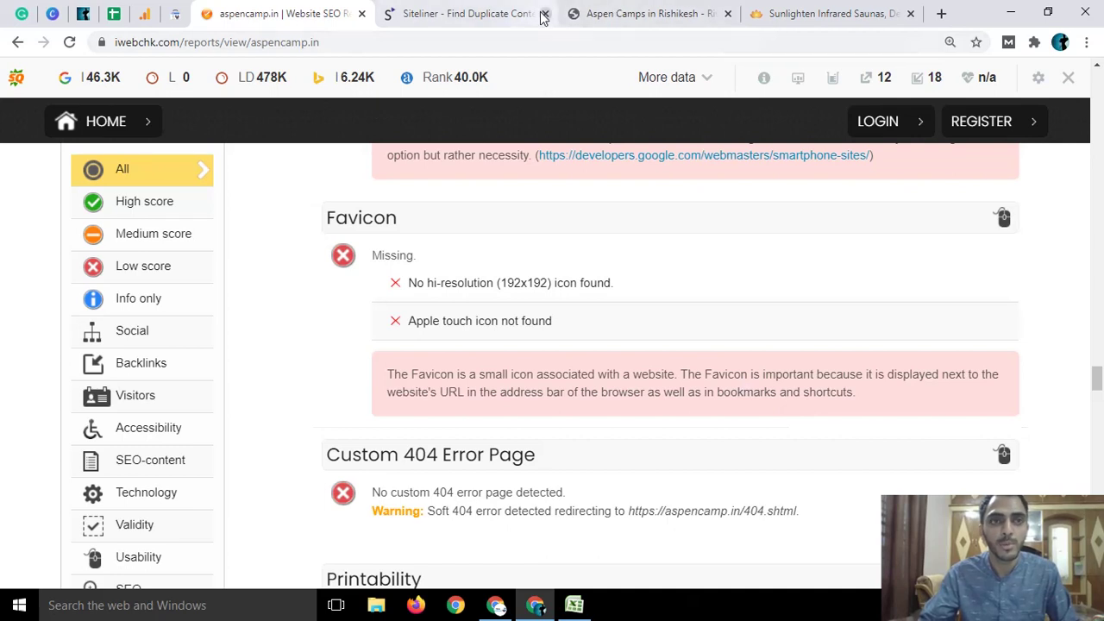
Pin the iwebchk report and Aspen Camps tabs to compare their icons, and close the Sunlighten tab
right_click(268, 17)
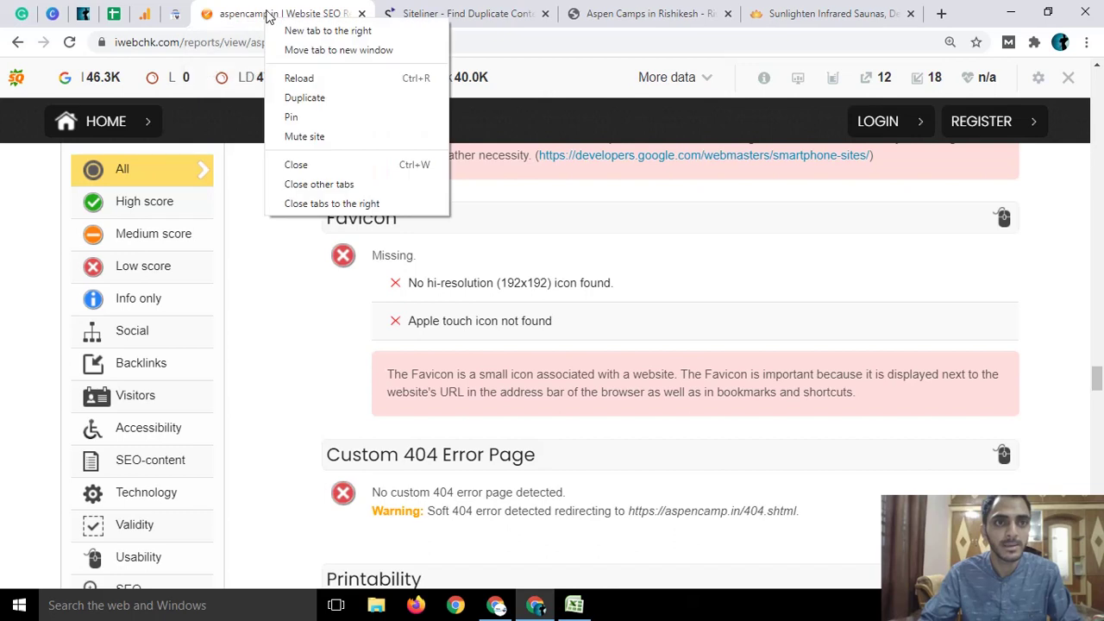
left_click(314, 118)
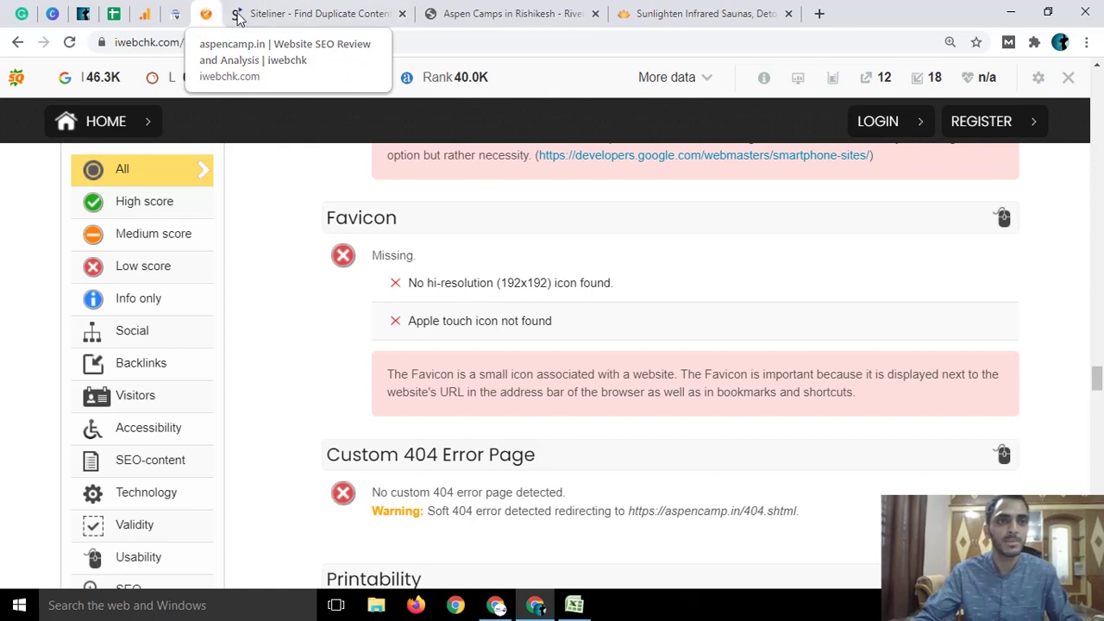
right_click(470, 10)
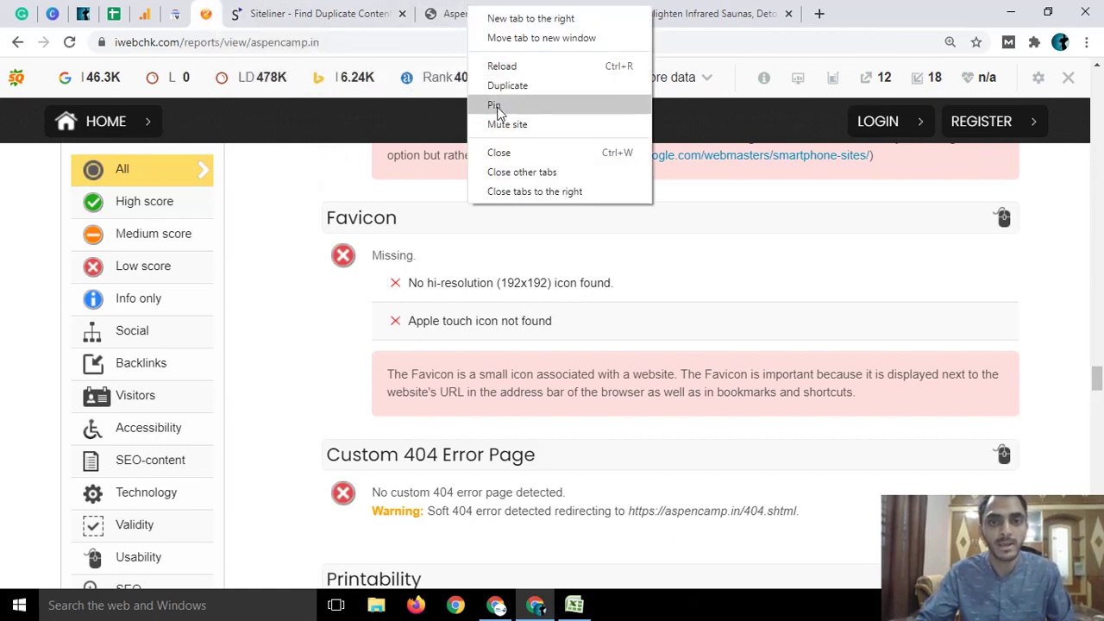
left_click(495, 105)
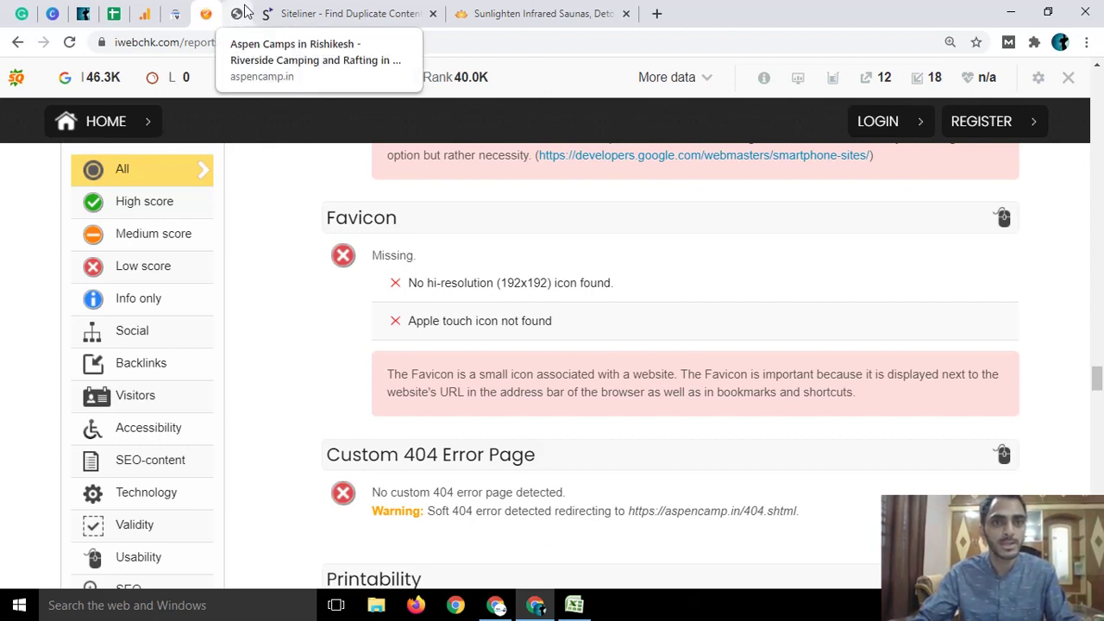
left_click(626, 14)
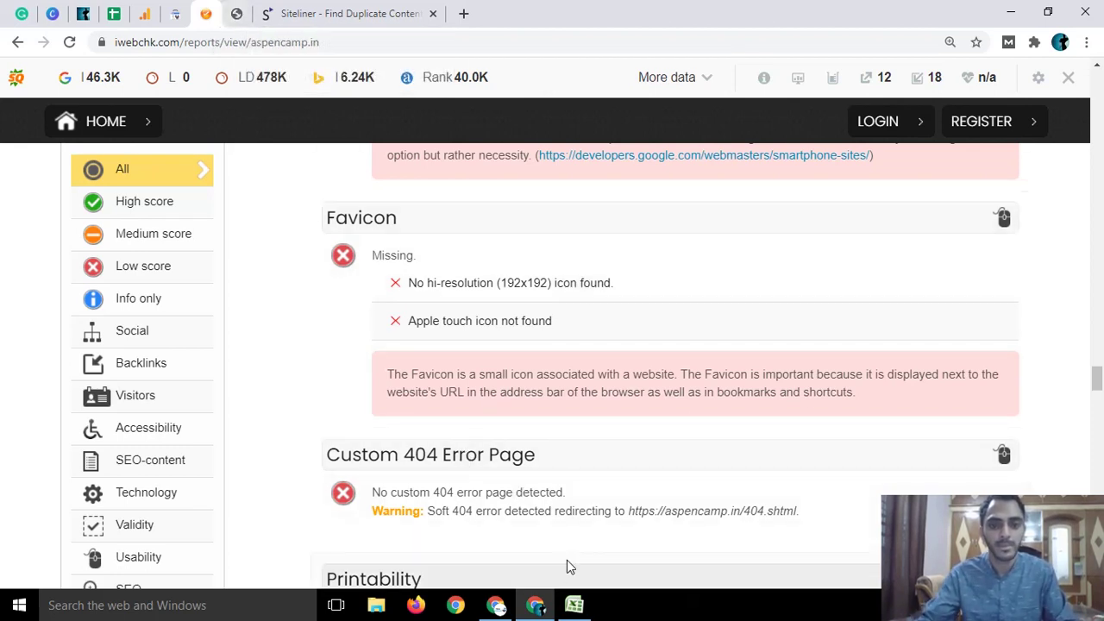
Switch to the On Page Status Report workbook in Excel and select the Broken Links row
left_click(571, 607)
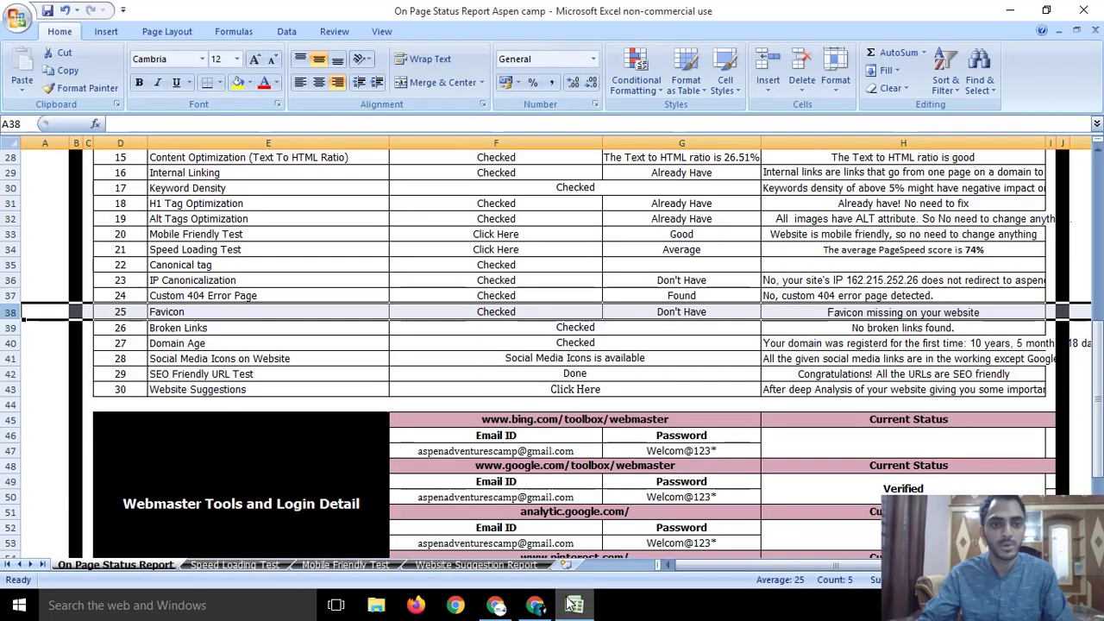
left_click(9, 328)
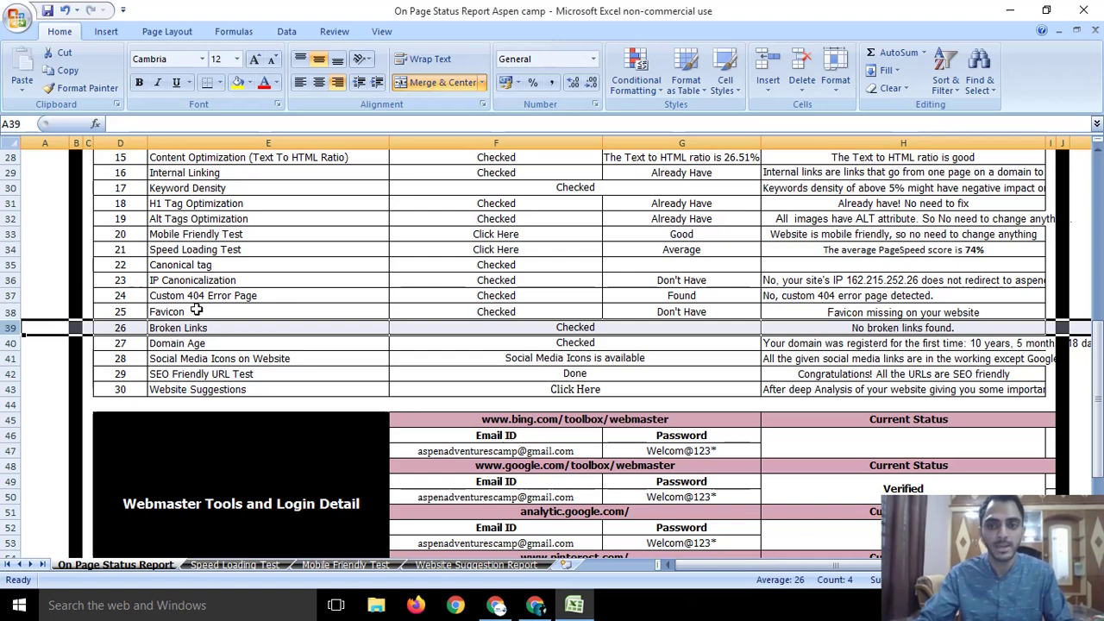
left_click(522, 607)
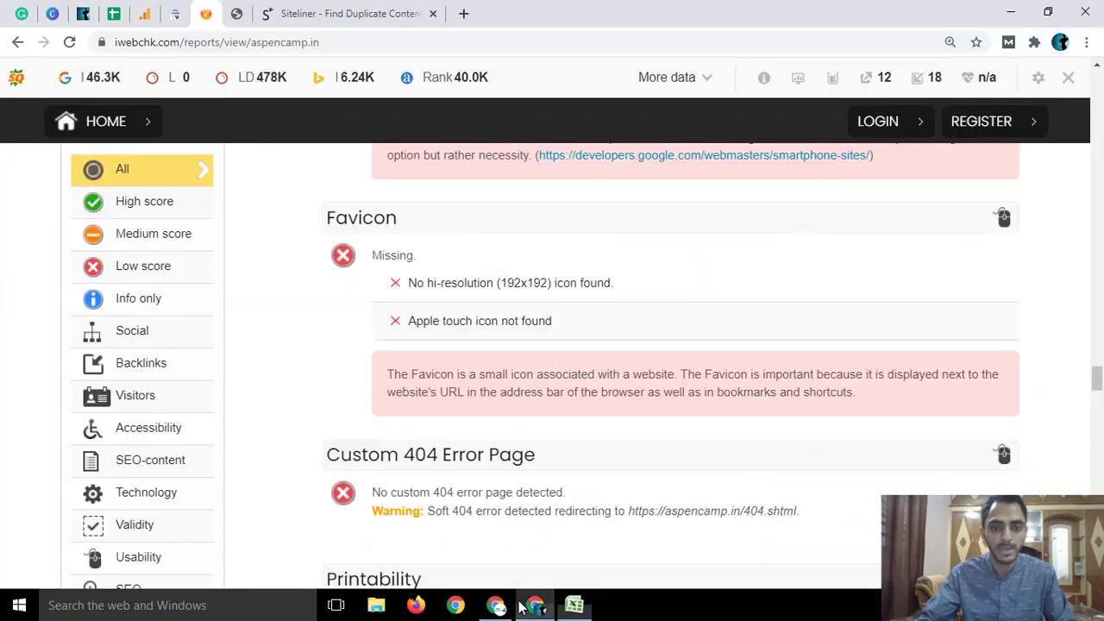
left_click(374, 10)
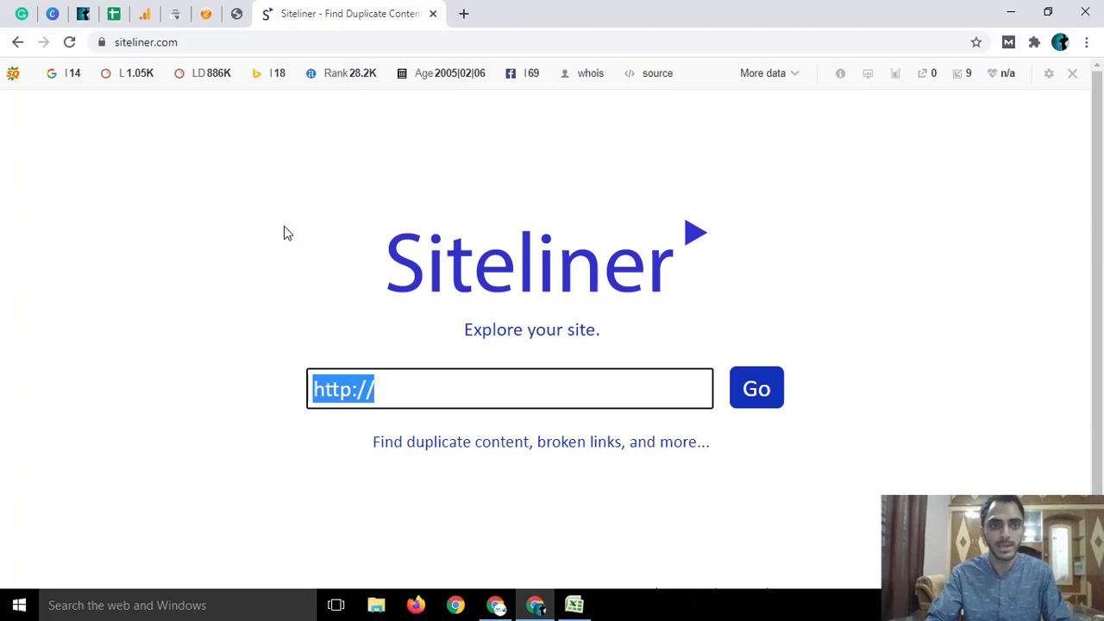
left_click(402, 394)
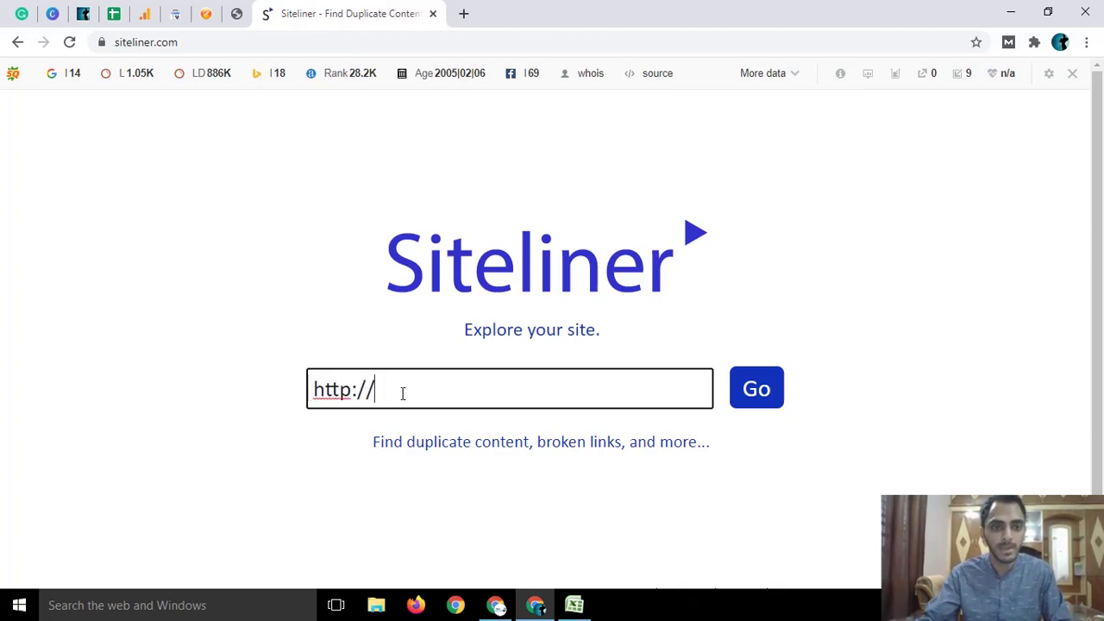
key("ctrl+a")
left_click(231, 14)
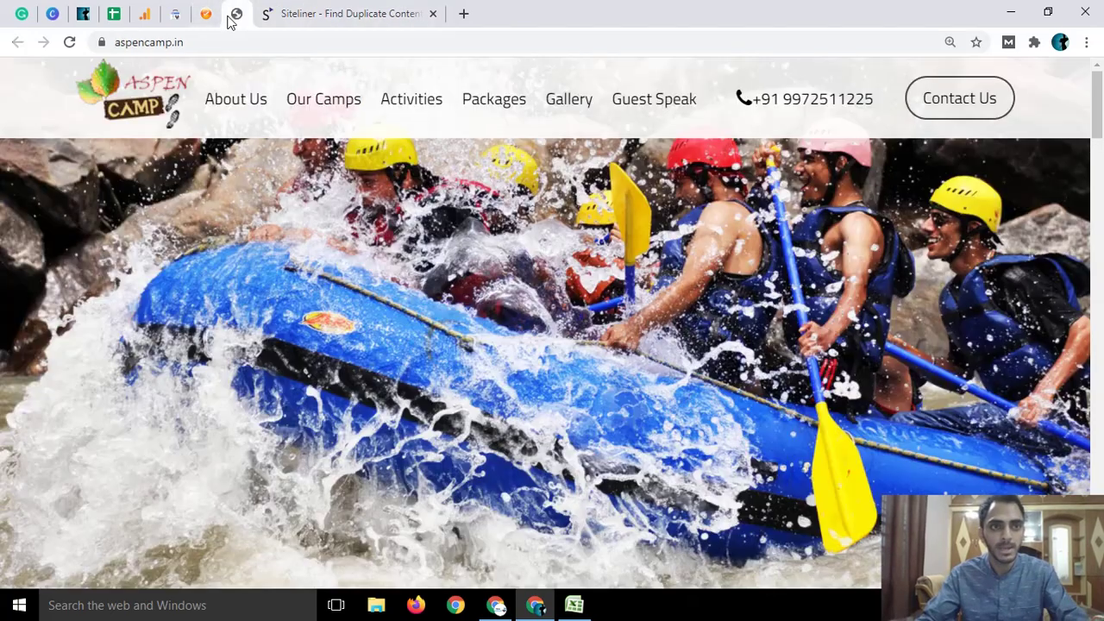
left_click(217, 47)
left_click(345, 14)
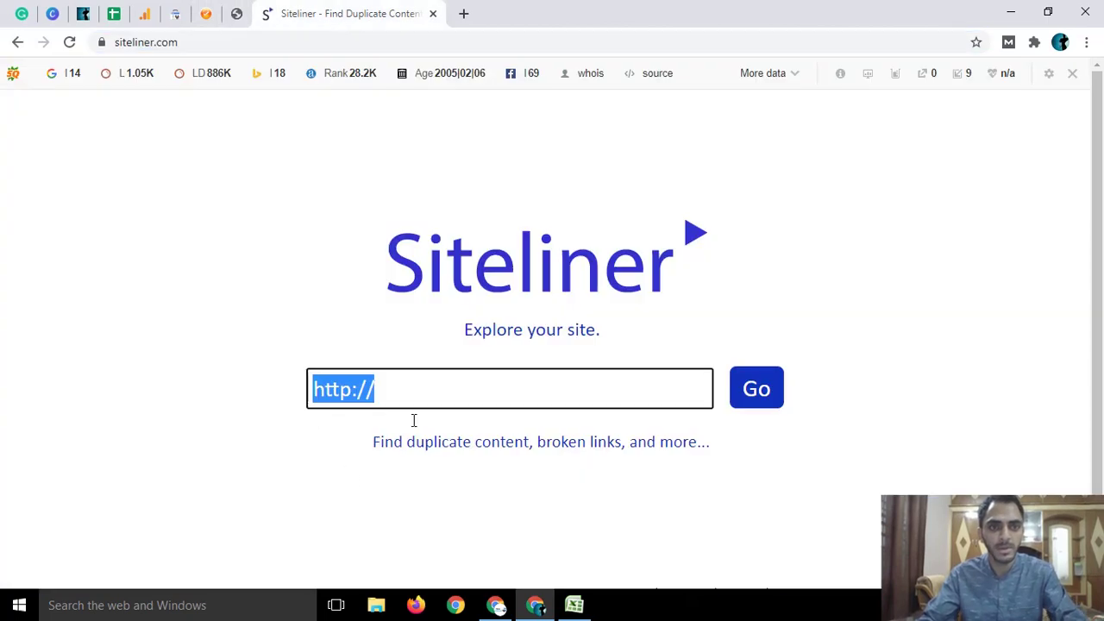
type("https://www.aspencamp.in/")
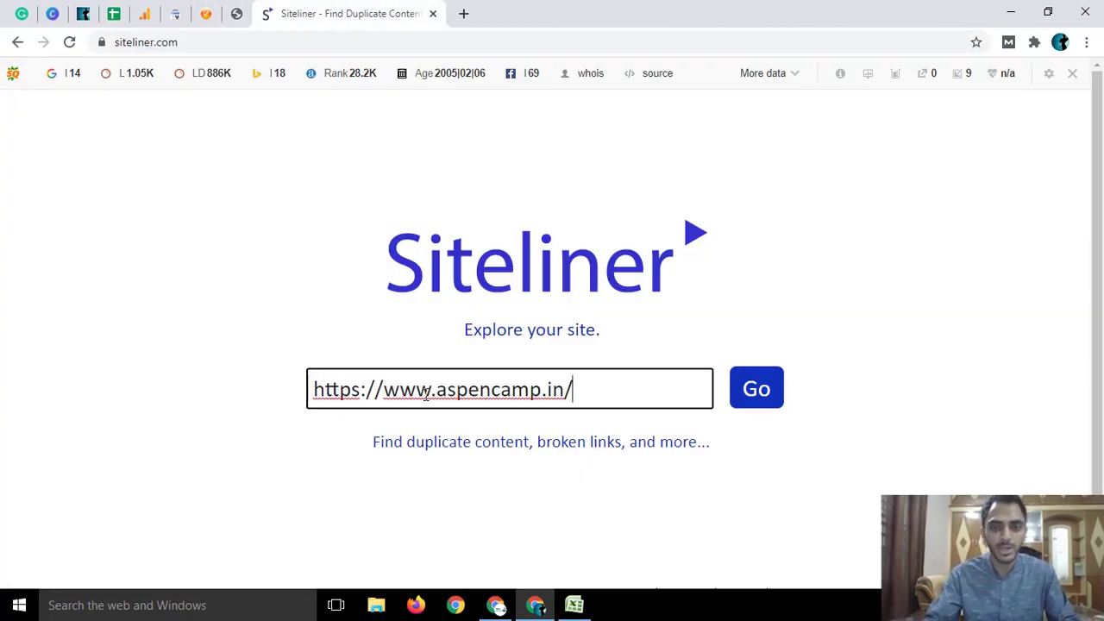
left_click(772, 394)
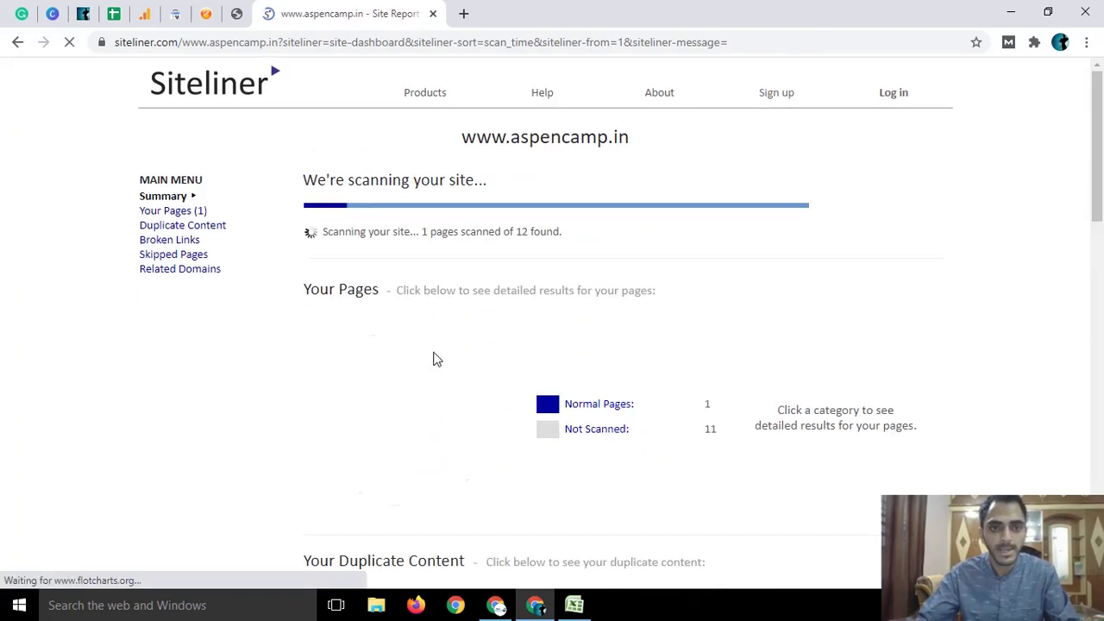
key("ctrl+plus")
key("ctrl+plus")
key("ctrl+plus")
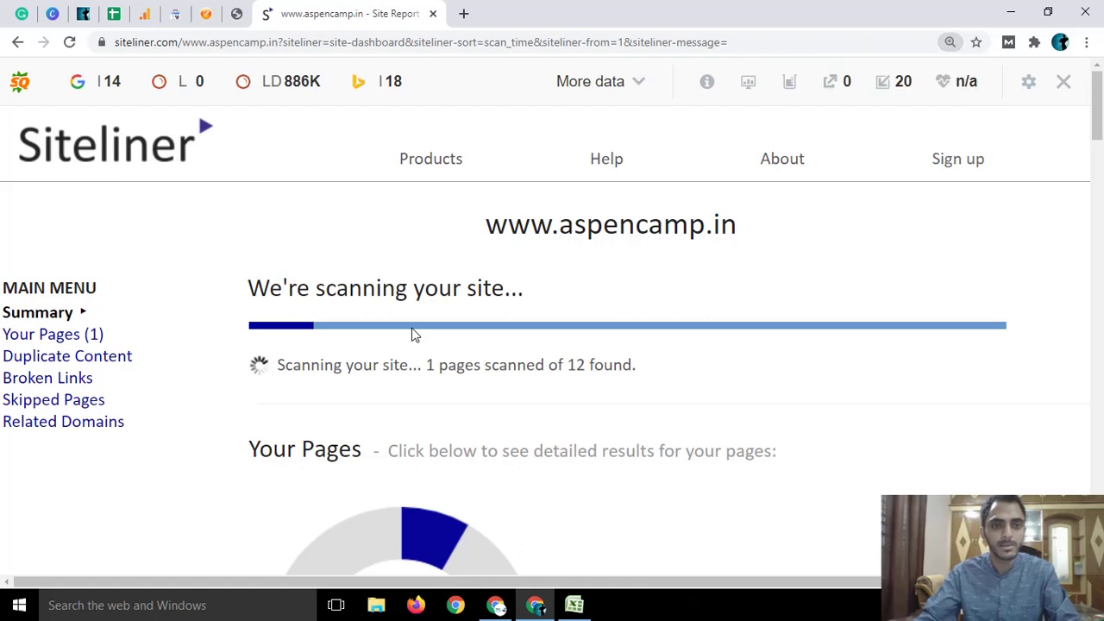
scroll(412, 335, "down", 1)
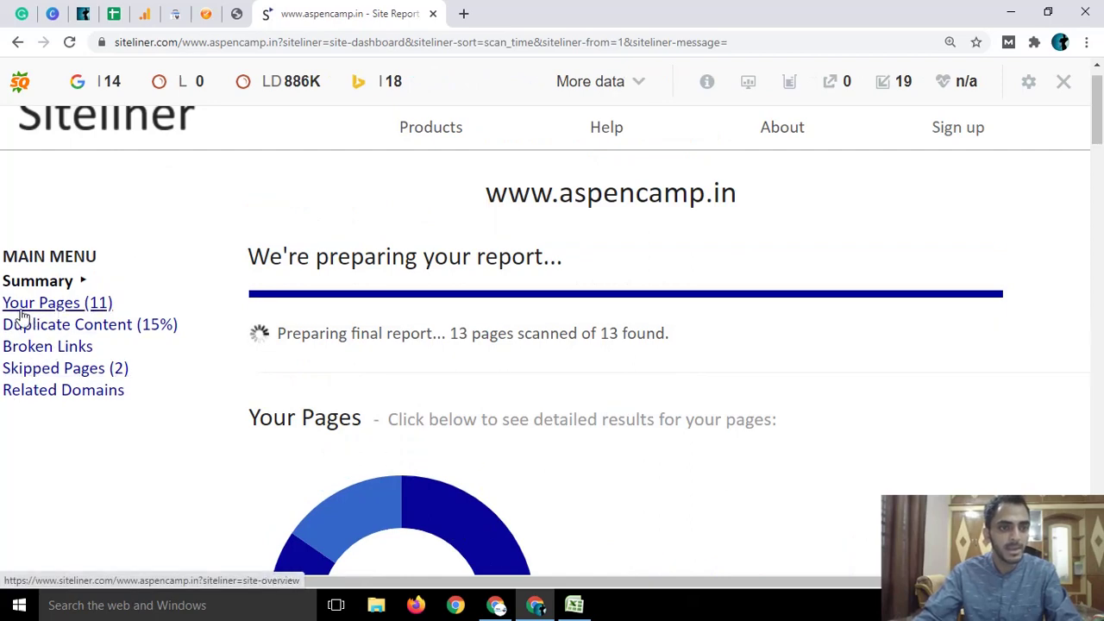
left_click(43, 346)
scroll(67, 311, "down", 2)
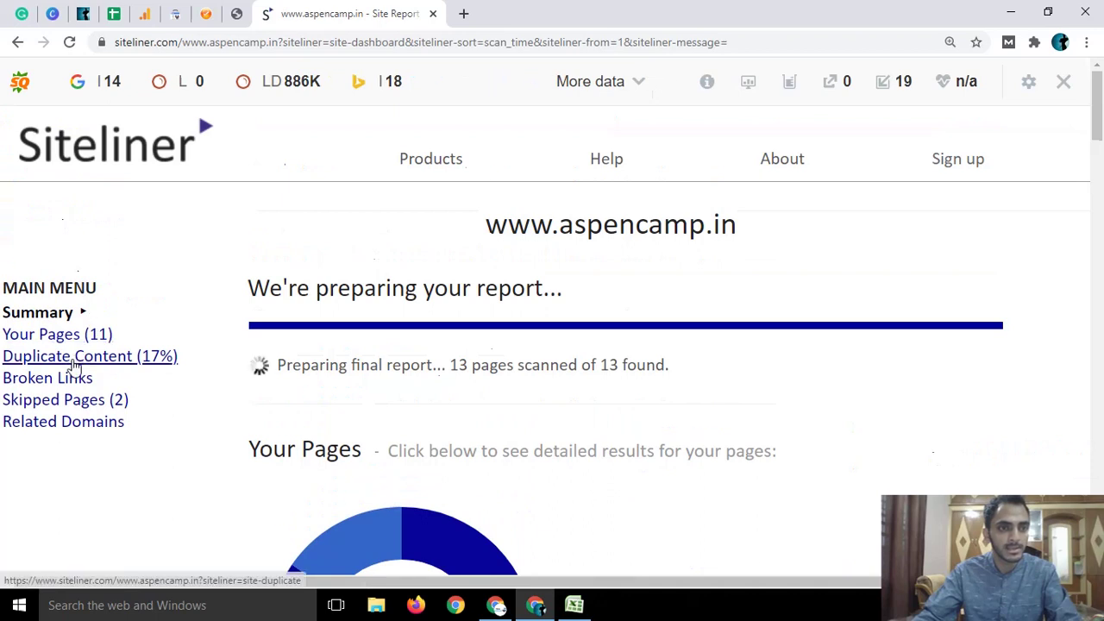
scroll(74, 302, "down", 1)
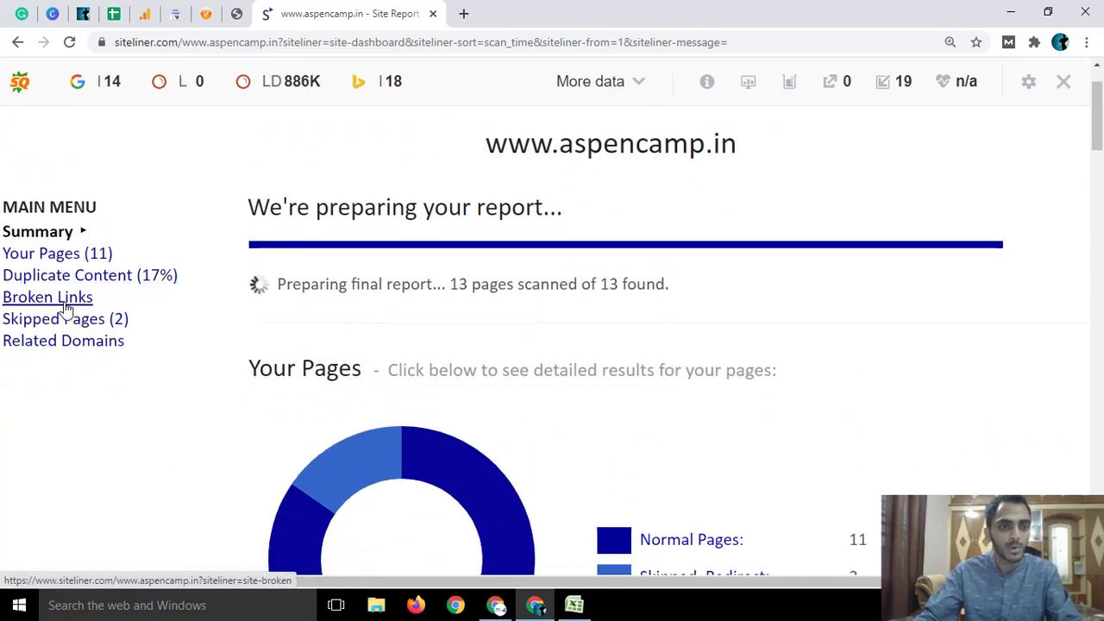
left_click(66, 303)
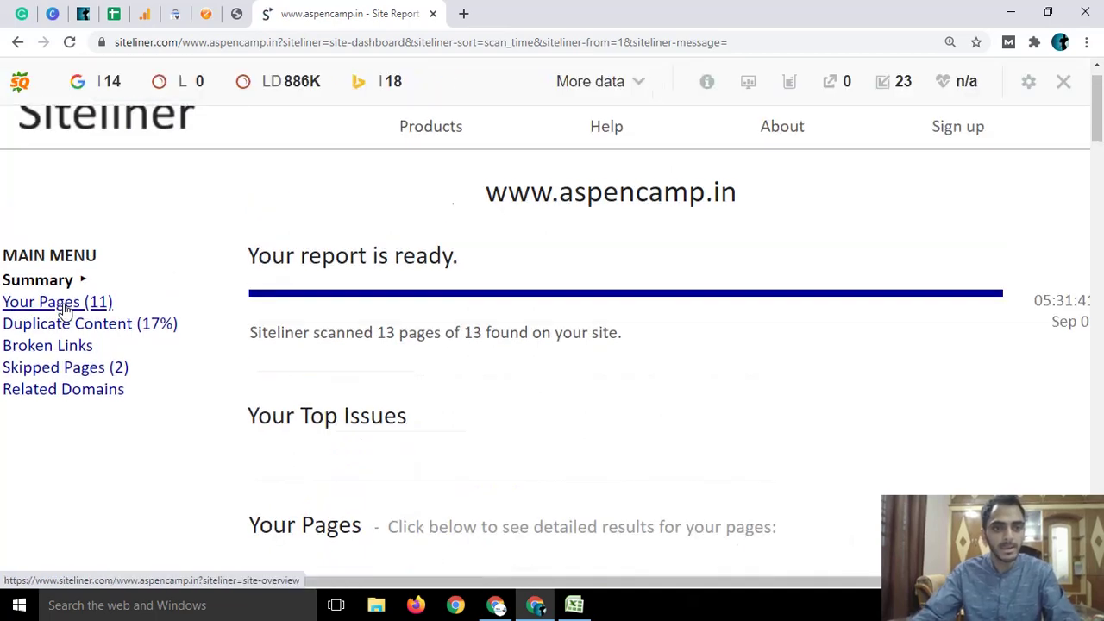
scroll(155, 297, "down", 2)
left_click(54, 189)
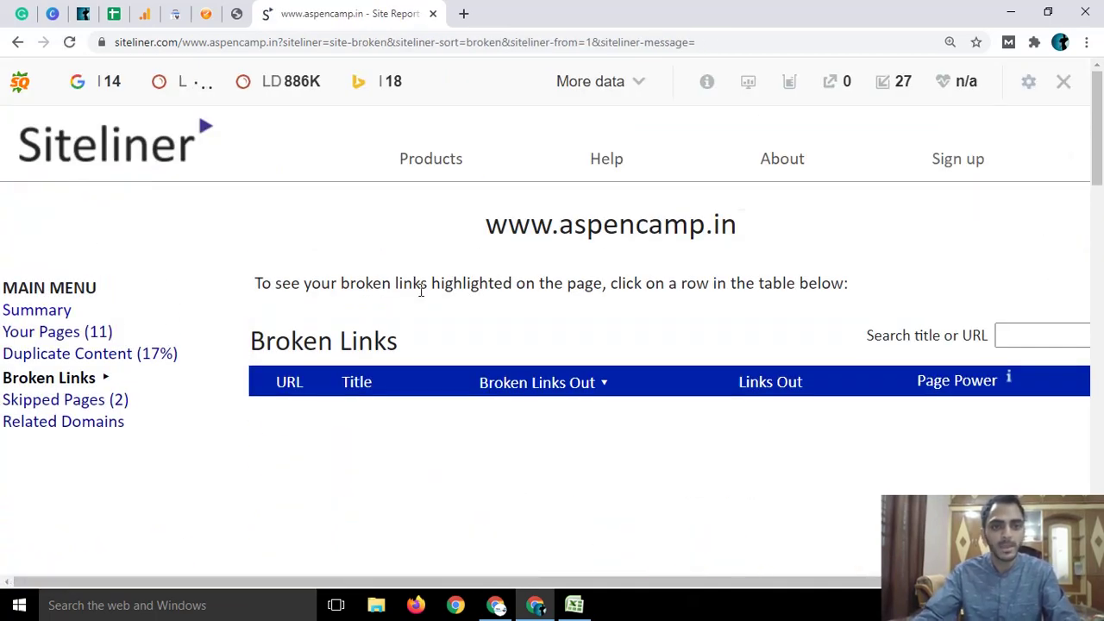
scroll(421, 290, "down", 1)
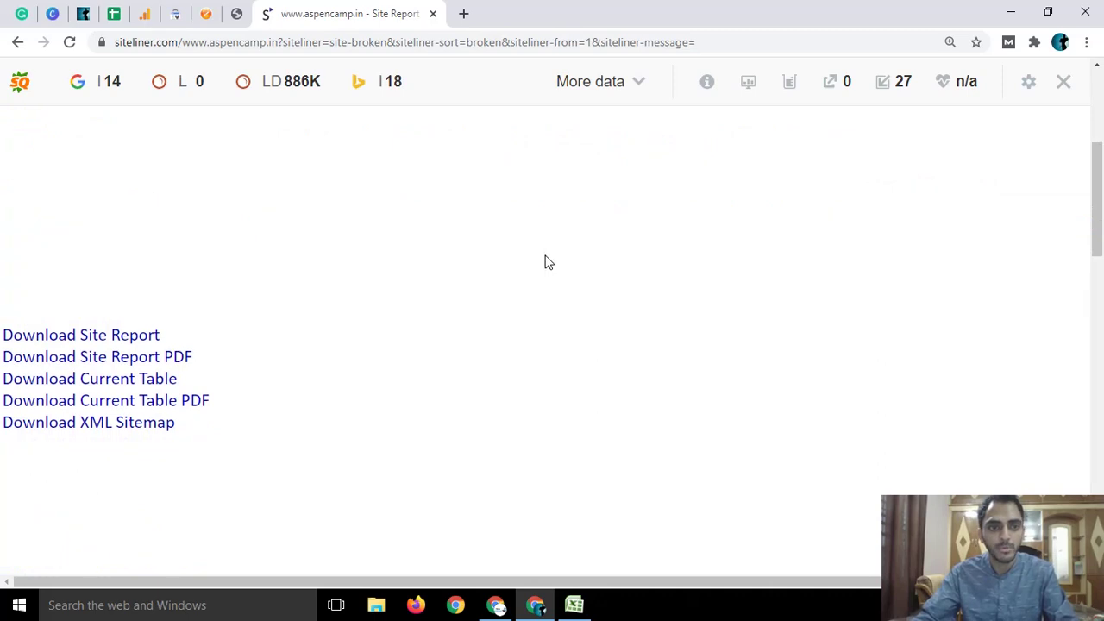
scroll(547, 262, "up", 3)
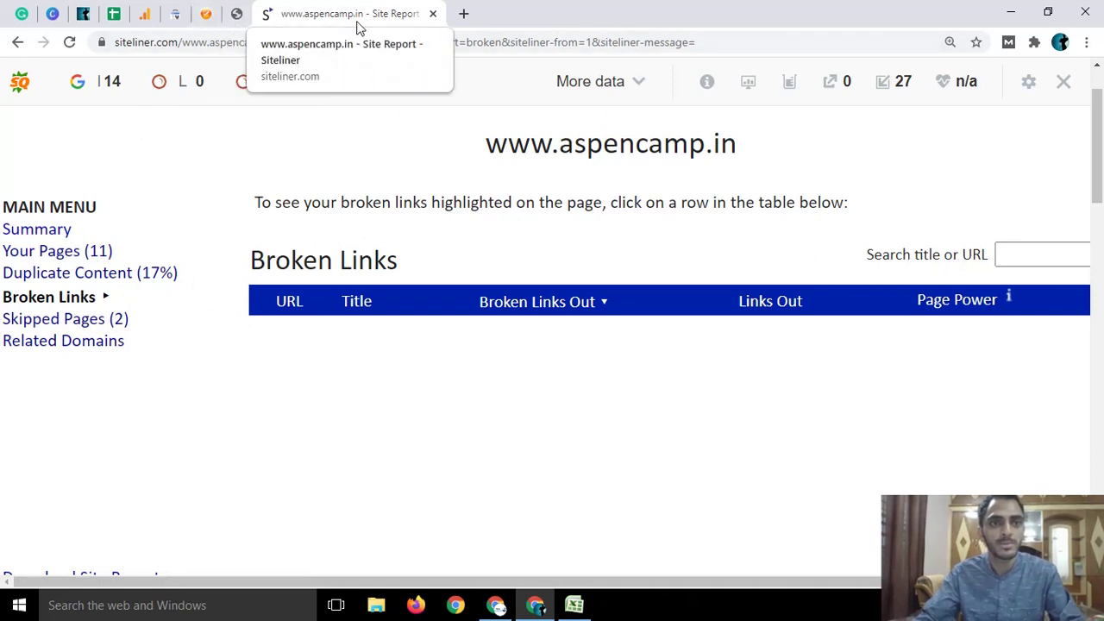
left_click(70, 45)
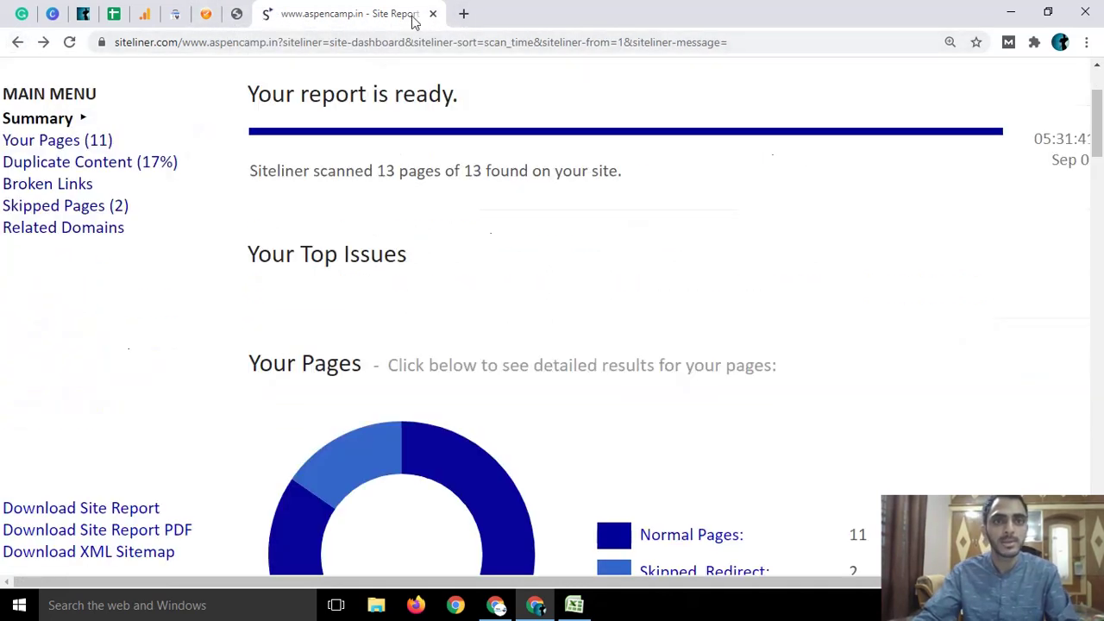
left_click(17, 43)
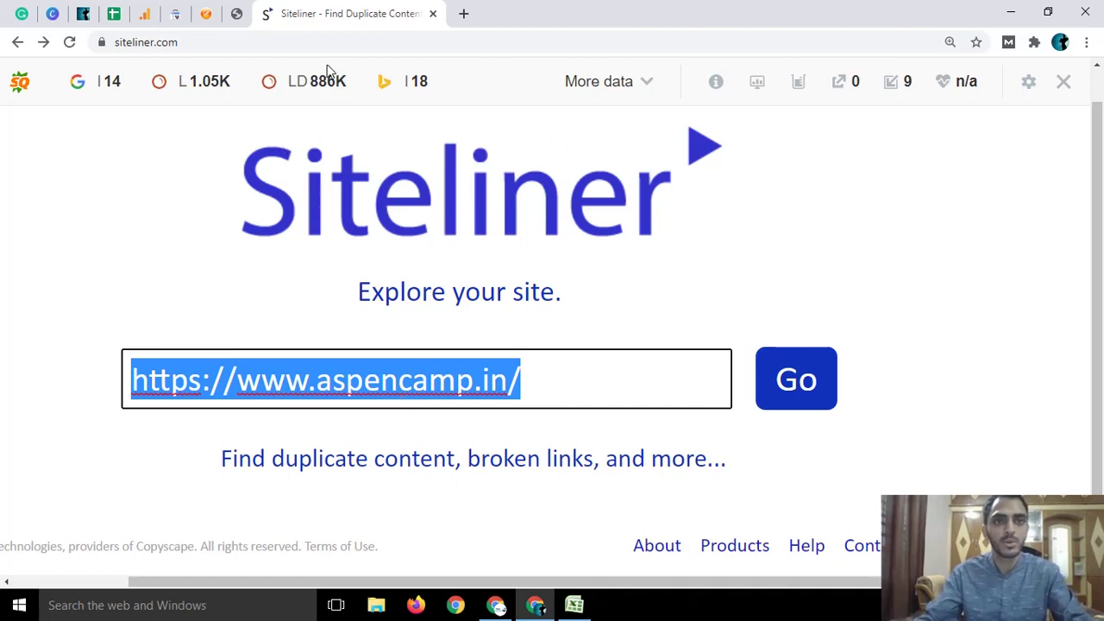
left_click(86, 14)
key("ctrl+c")
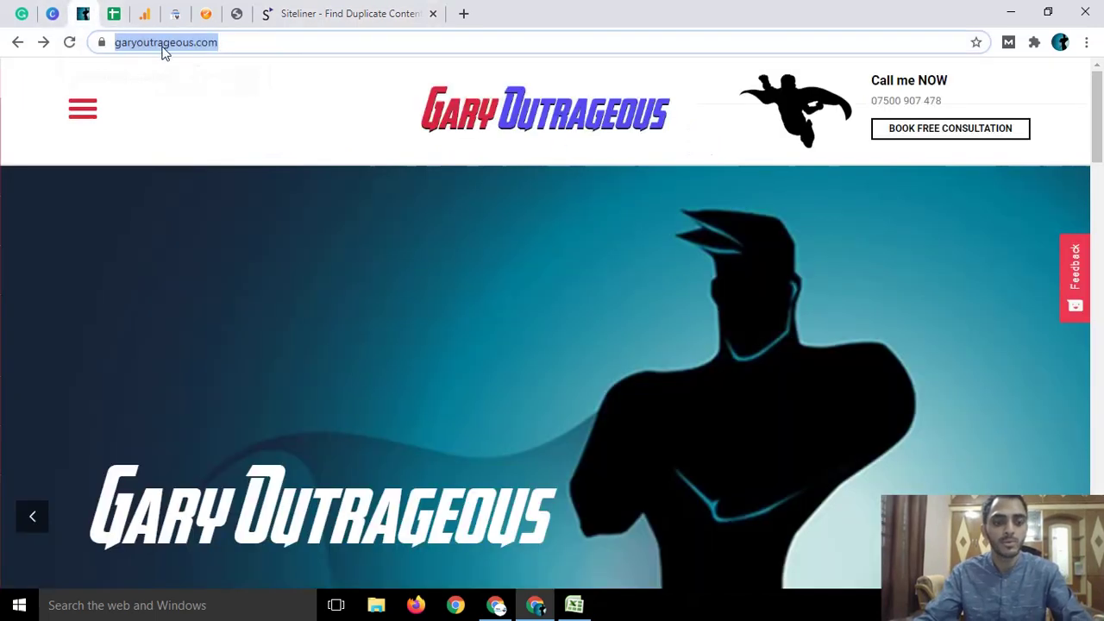
left_click(328, 13)
key("ctrl+v")
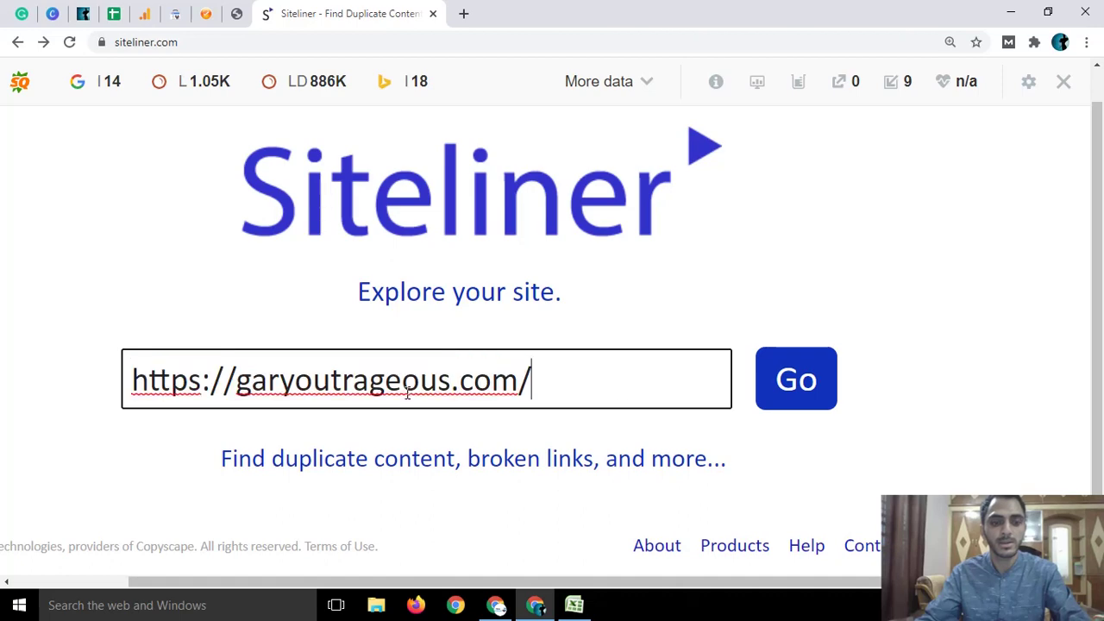
left_click(779, 383)
Open the Broken Links page of the garyoutrageous.com report and examine the listed pages and their outgoing broken links
scroll(554, 301, "down", 1)
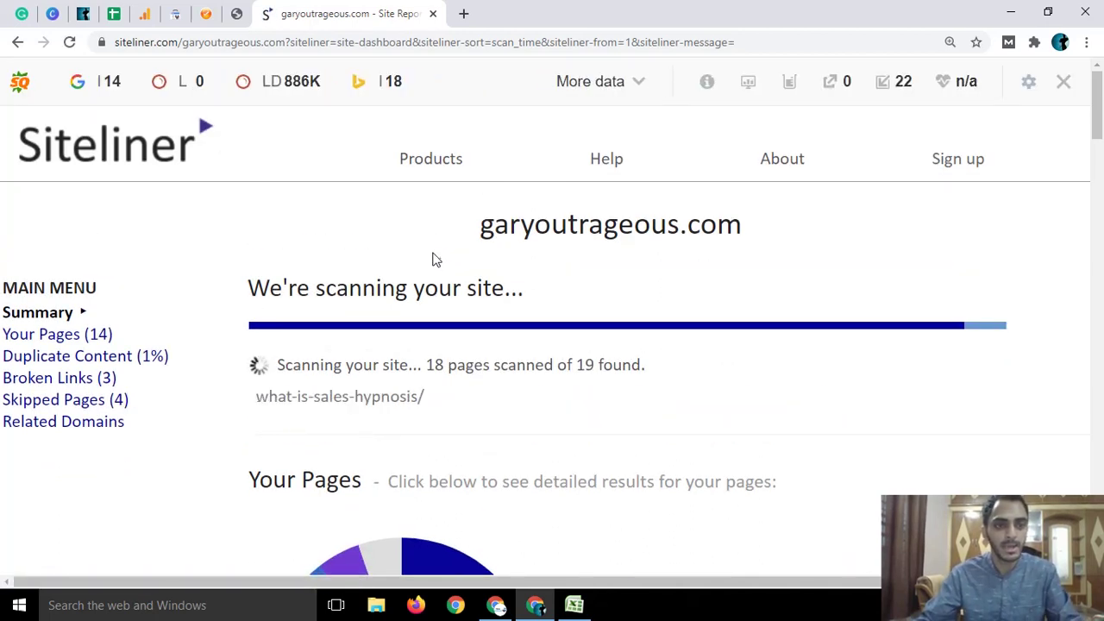
scroll(423, 262, "down", 1)
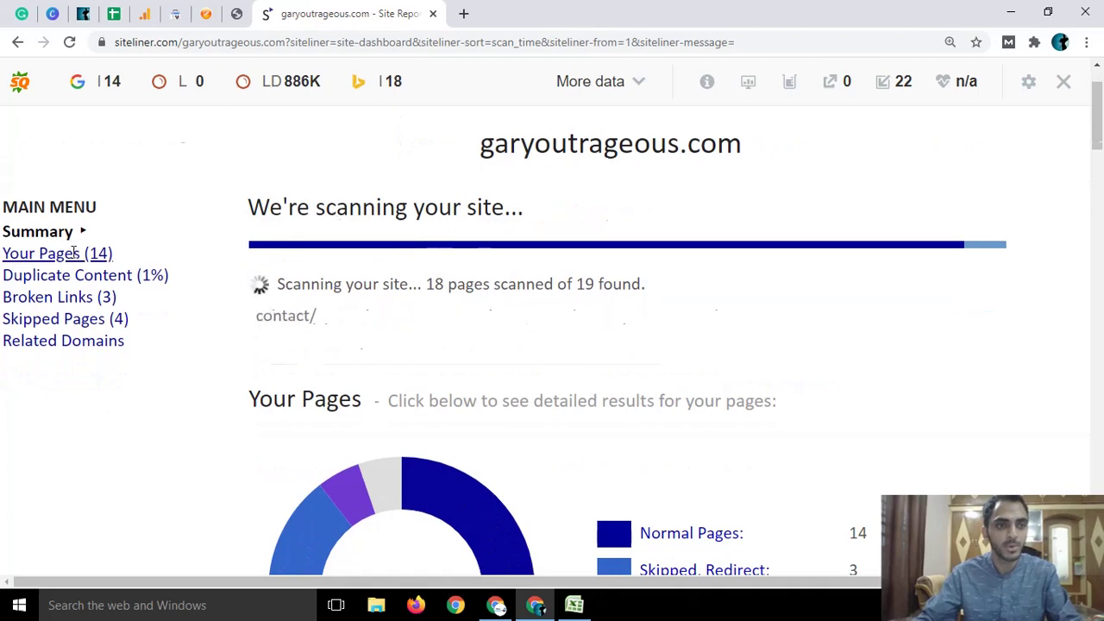
left_click(73, 302)
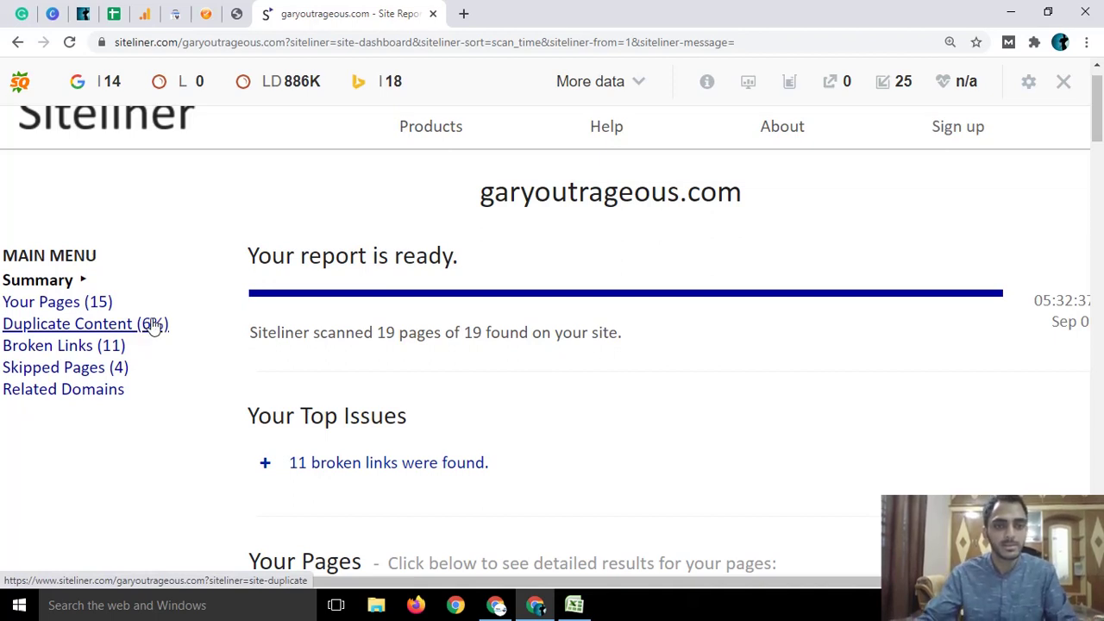
scroll(144, 312, "down", 1)
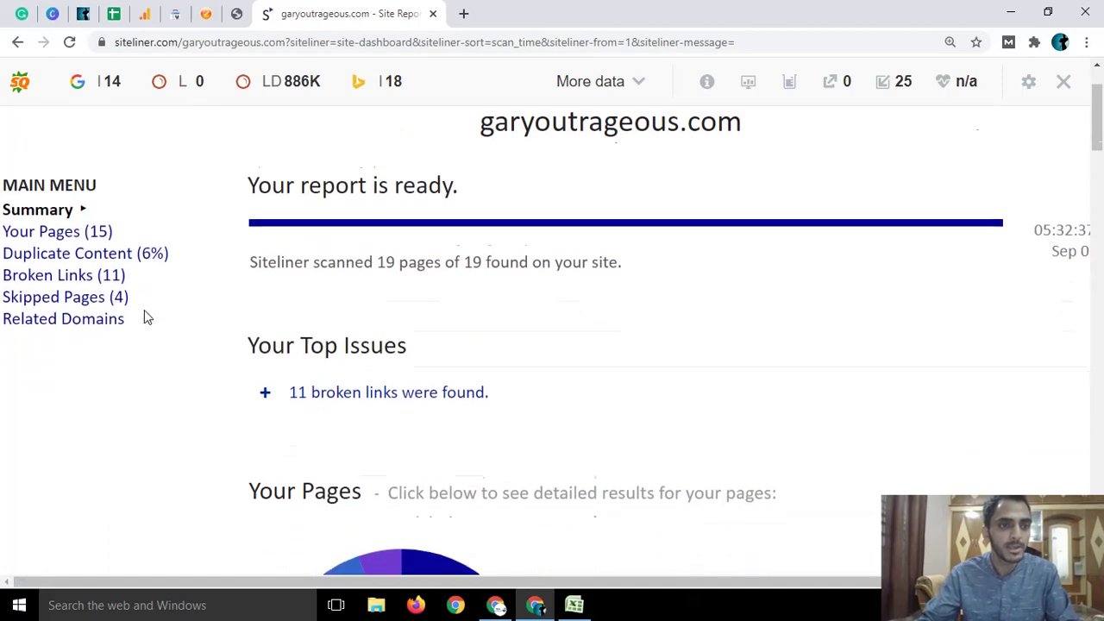
left_click(68, 270)
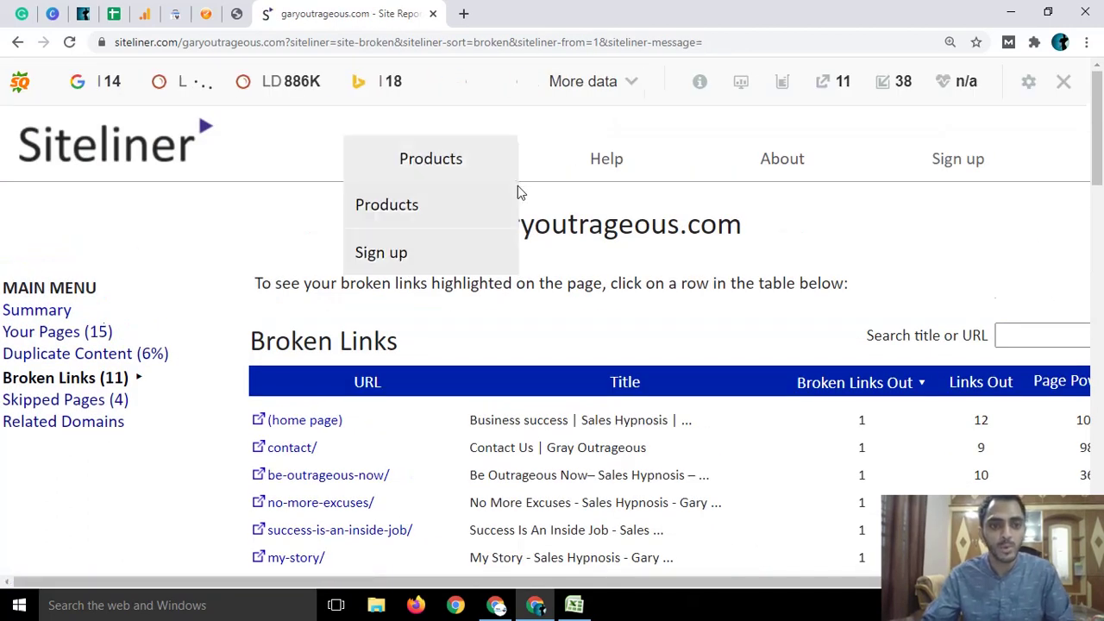
scroll(564, 326, "down", 1)
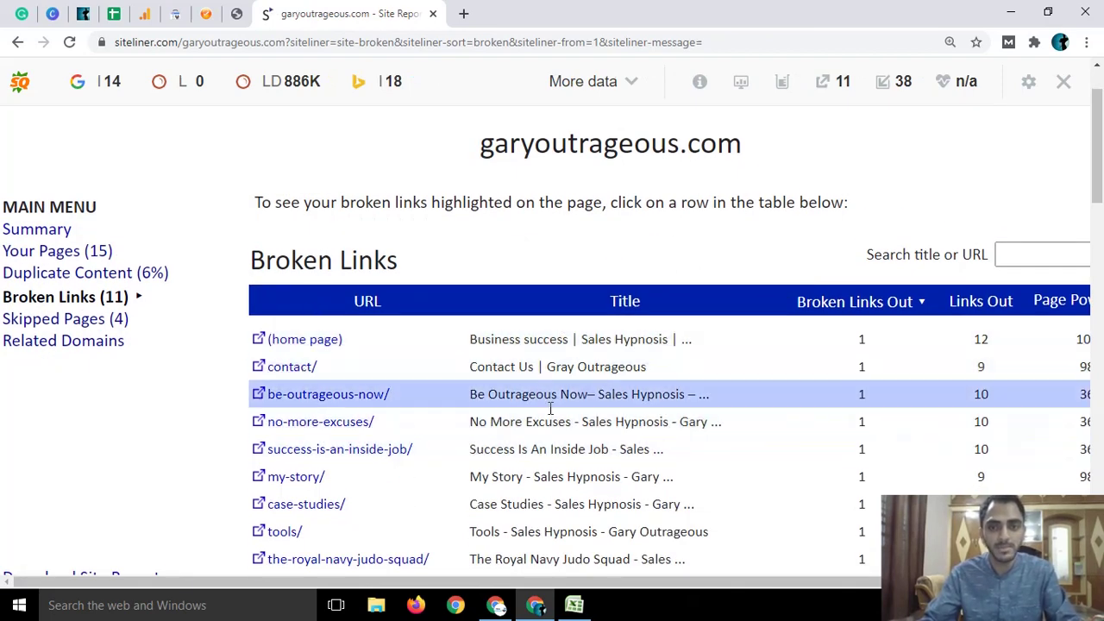
scroll(469, 248, "down", 1)
scroll(466, 237, "down", 1)
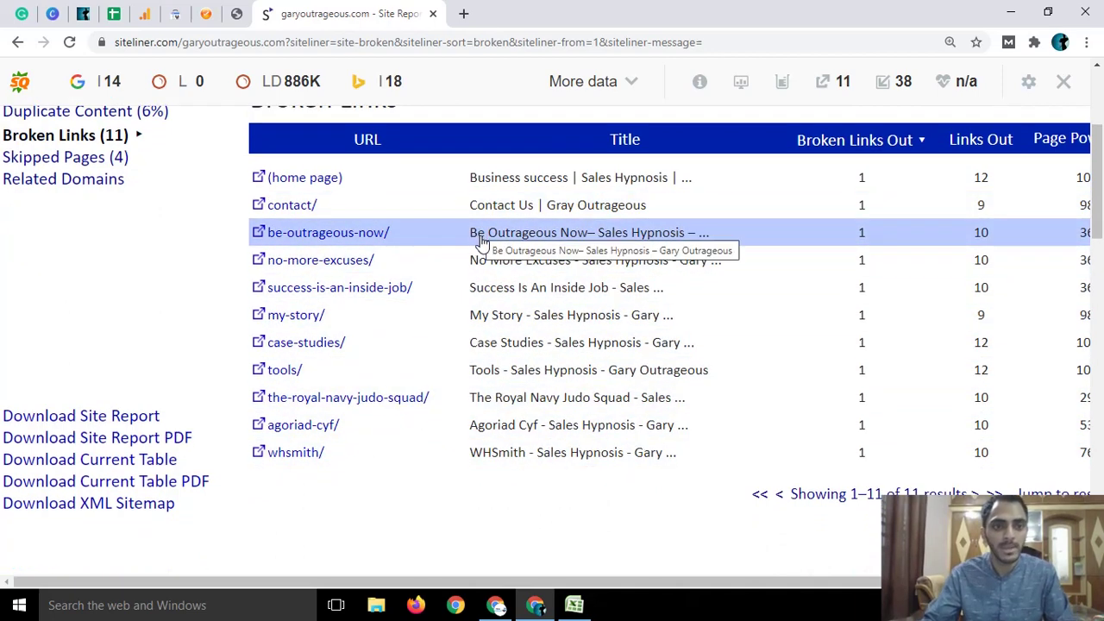
scroll(480, 234, "up", 1)
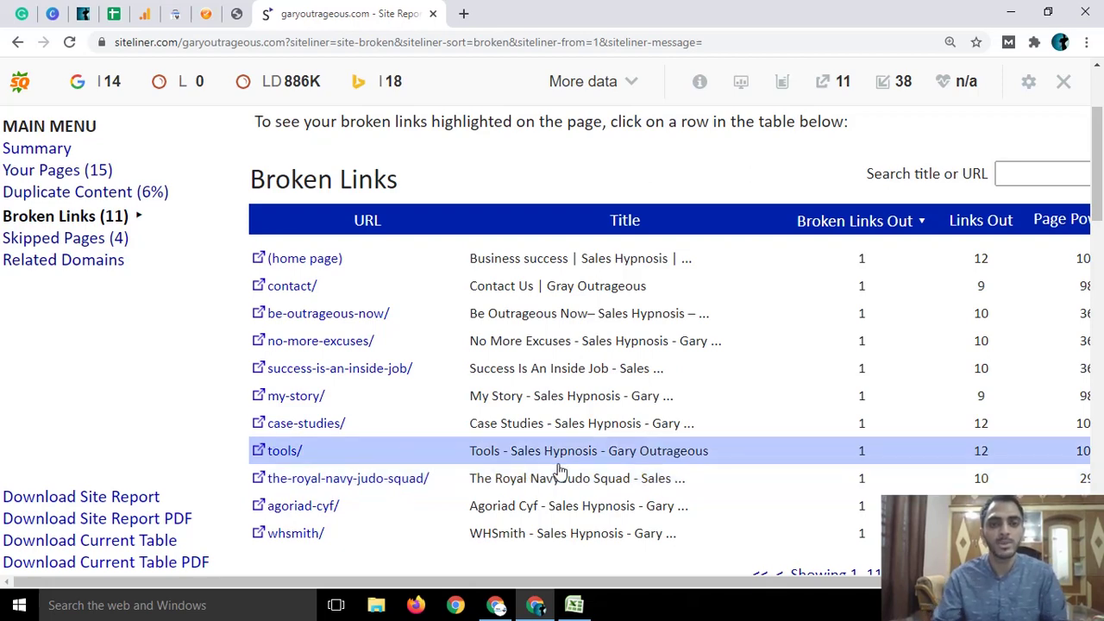
Switch to the On Page Status Report workbook in Excel, go through the Broken Links row's cells and select the Domain Age row
left_click(573, 606)
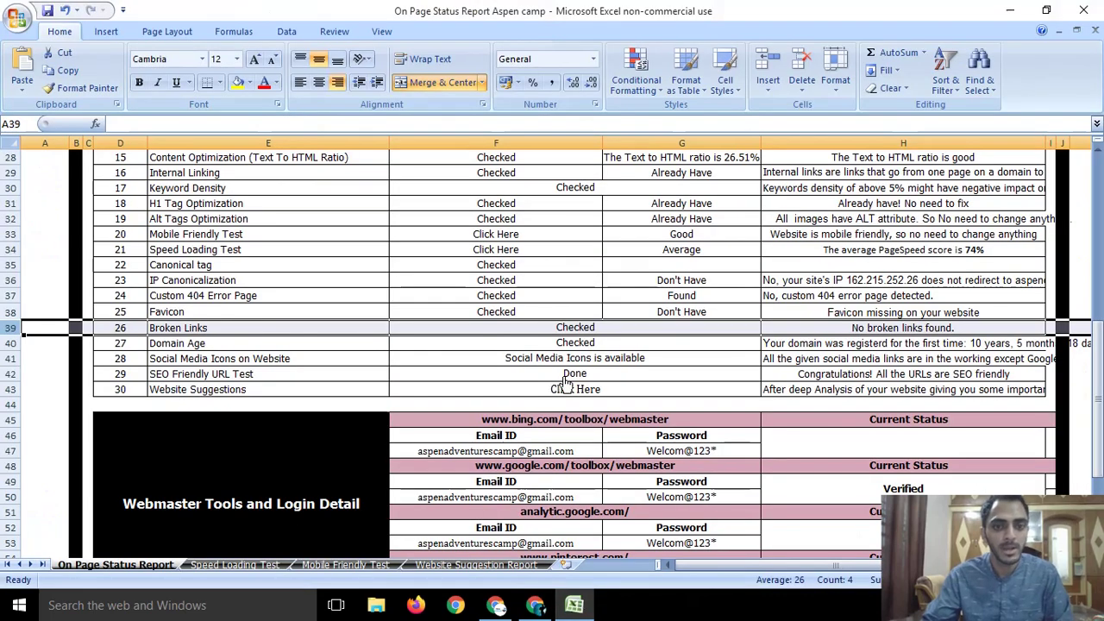
left_click(294, 329)
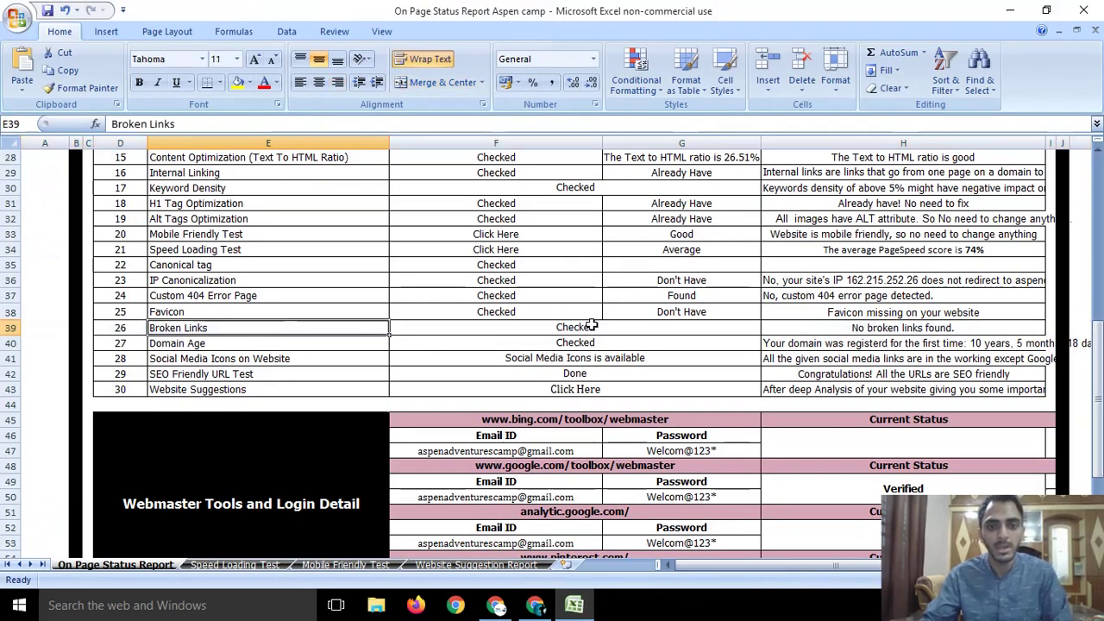
left_click(636, 327)
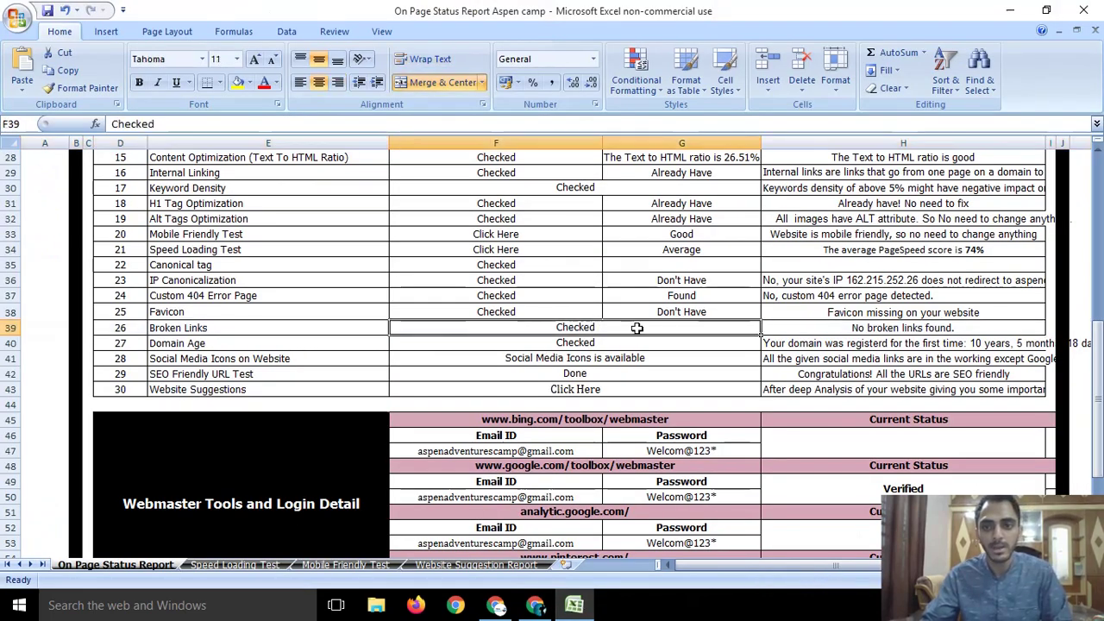
left_click(868, 328)
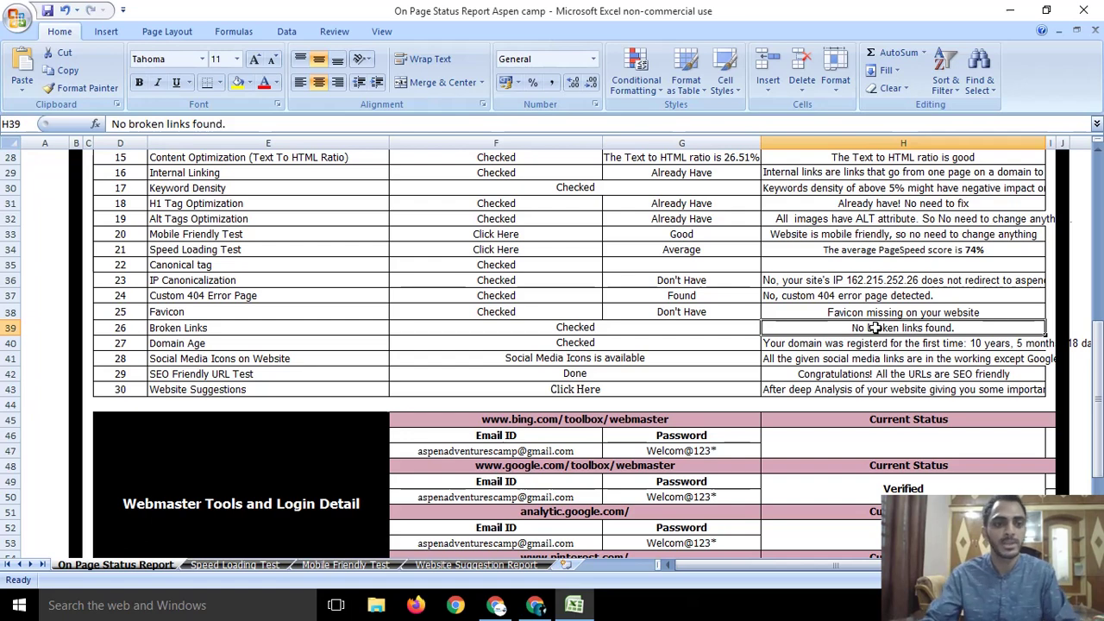
scroll(198, 329, "down", 1)
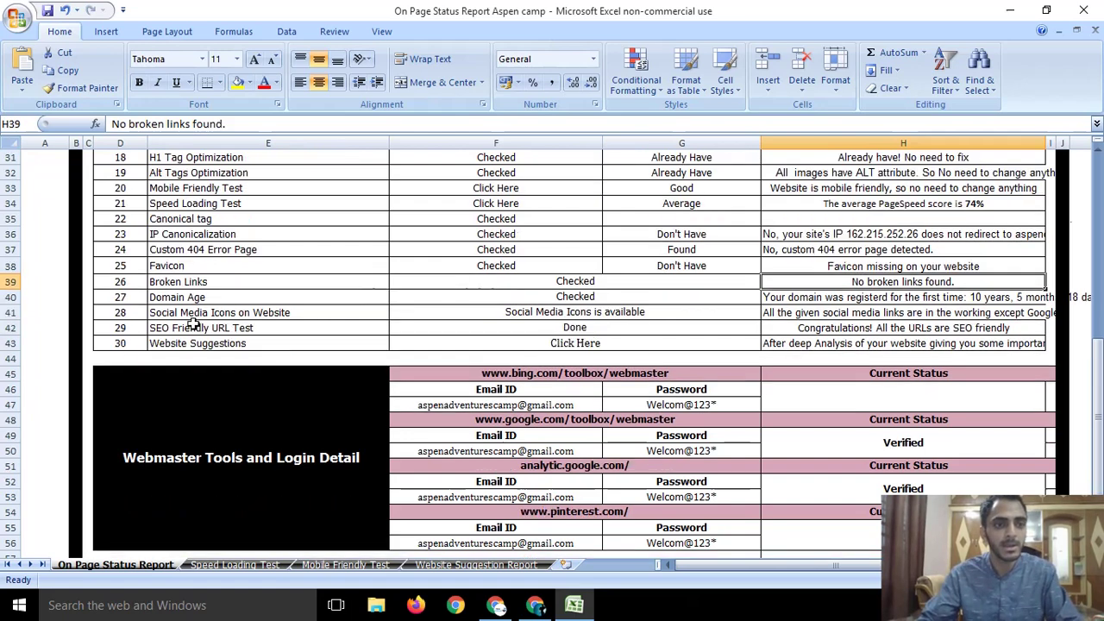
left_click(10, 296)
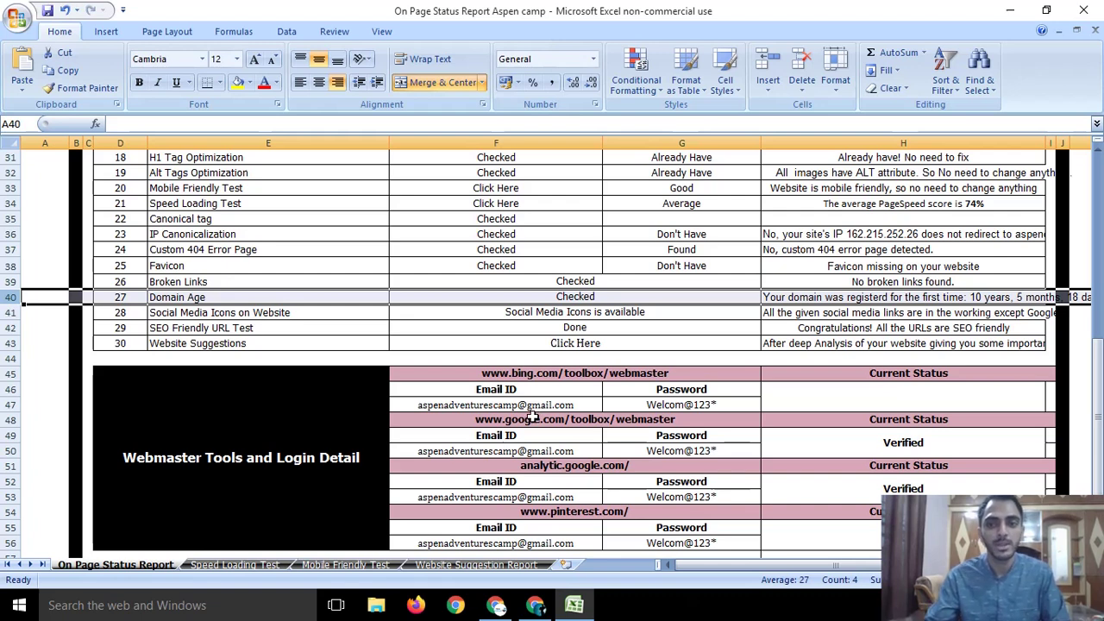
Switch to the iwebchk report for aspencamp.in in Chrome, find the Domain Age section and enlarge the page to 150% to read it
left_click(539, 607)
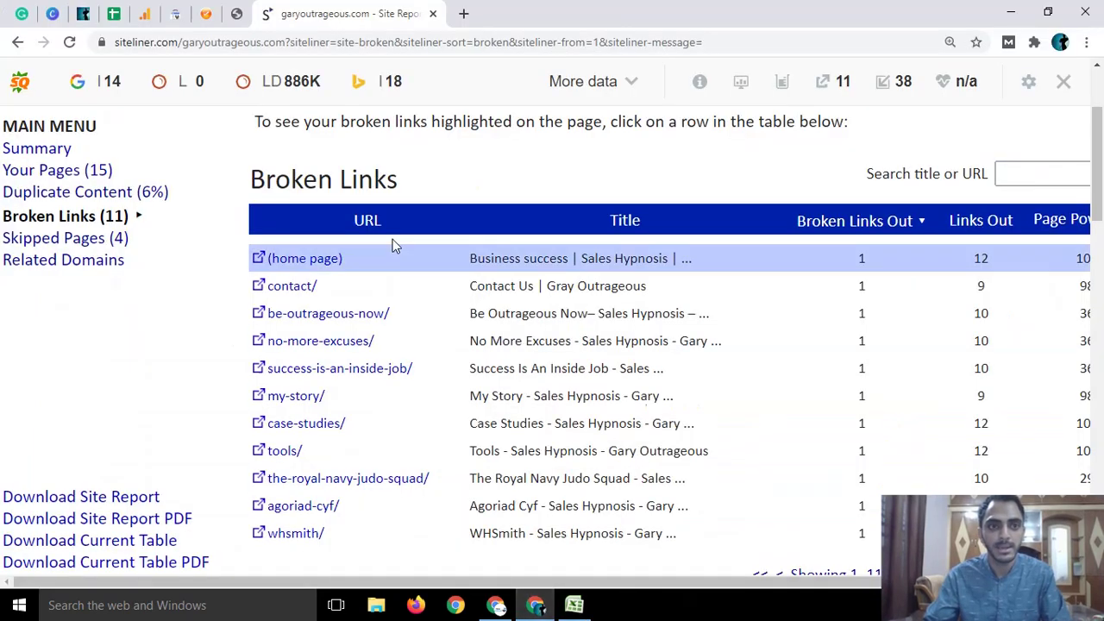
left_click(208, 12)
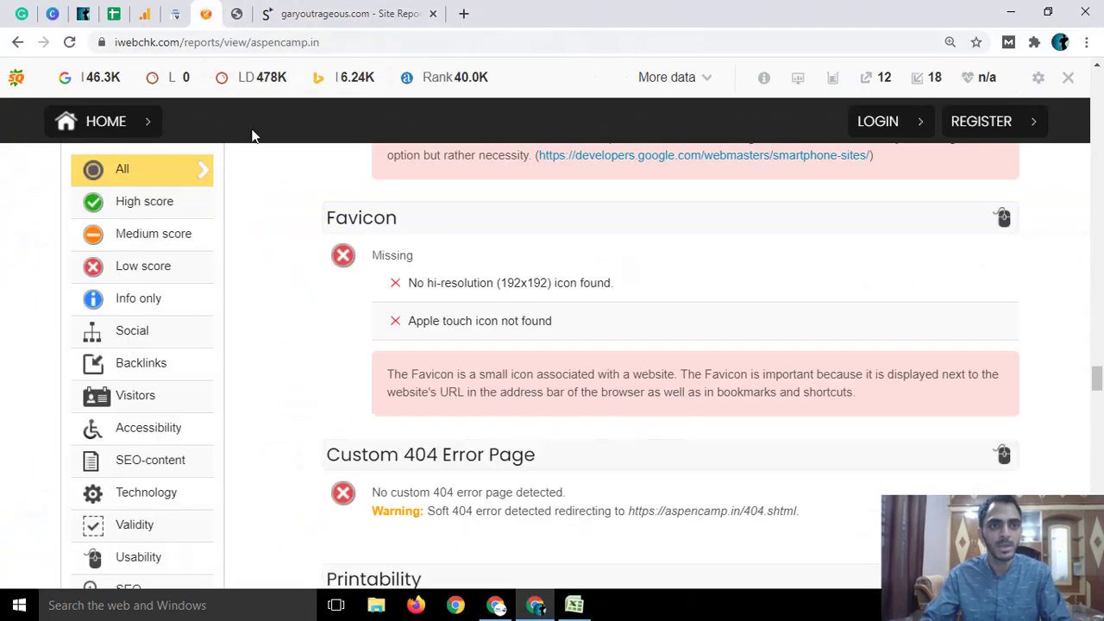
scroll(434, 300, "up", 6)
left_click_drag(1098, 354, 1097, 86)
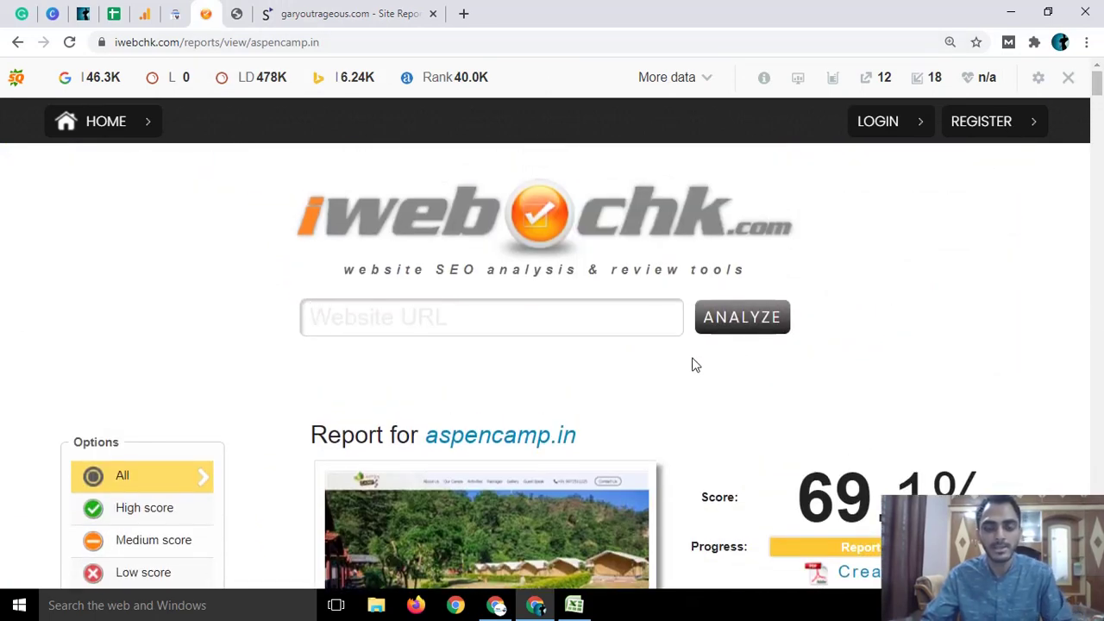
scroll(692, 366, "down", 15)
scroll(692, 373, "down", 10)
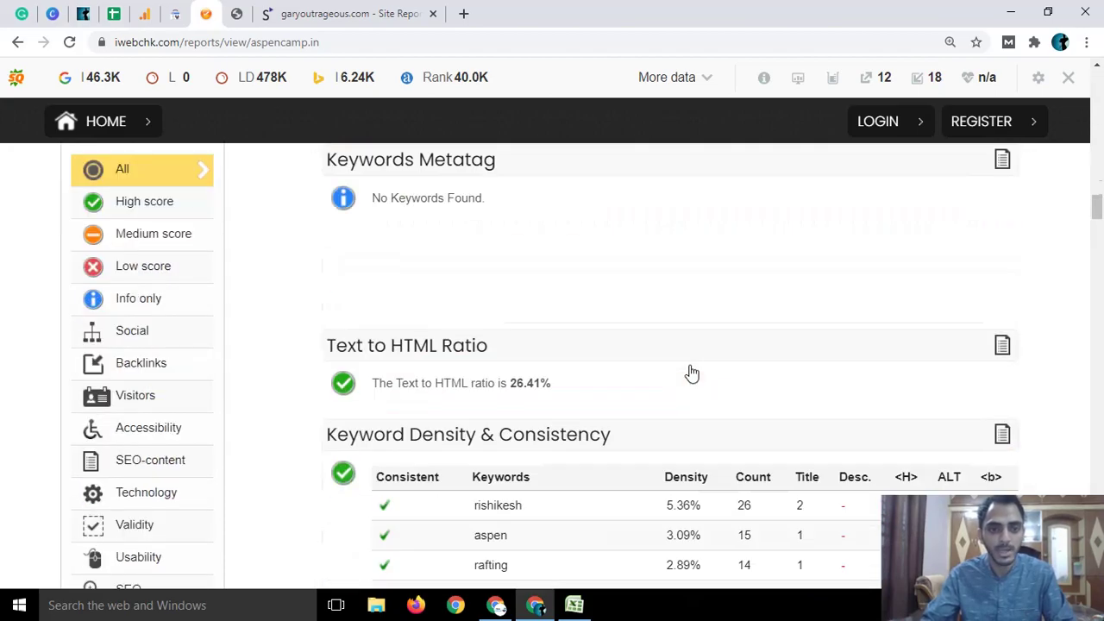
scroll(687, 382, "down", 10)
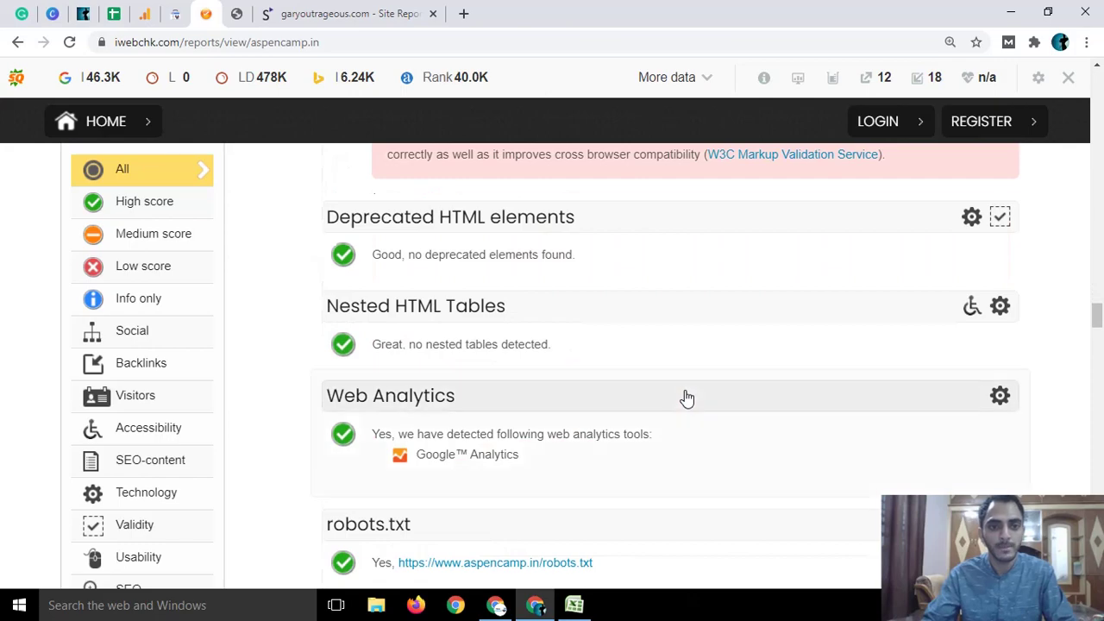
scroll(685, 399, "down", 10)
scroll(683, 401, "down", 10)
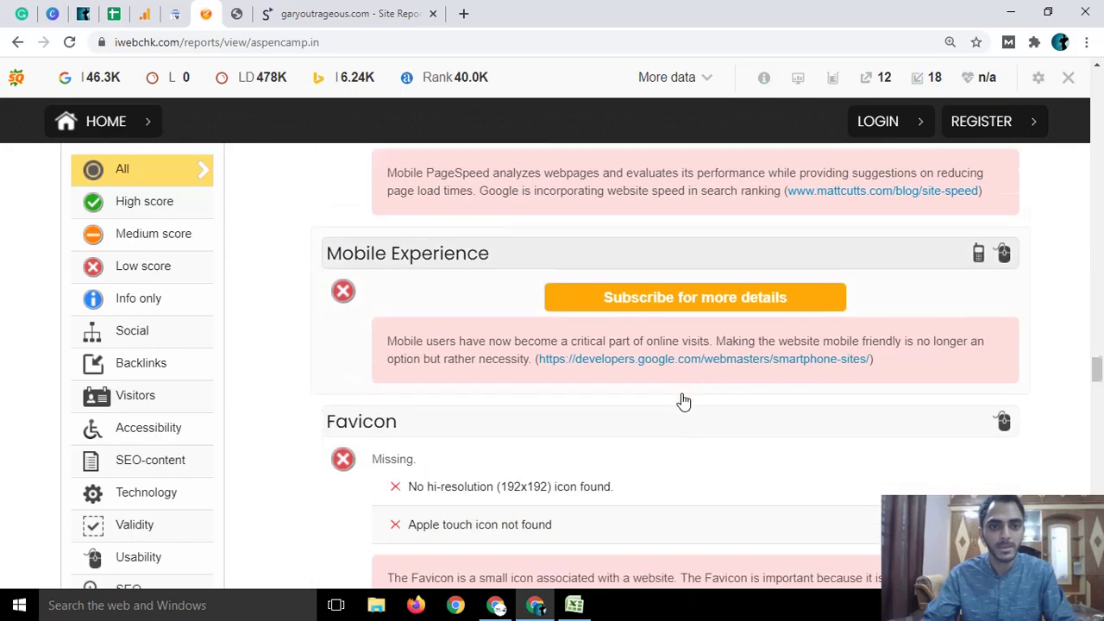
scroll(682, 399, "down", 6)
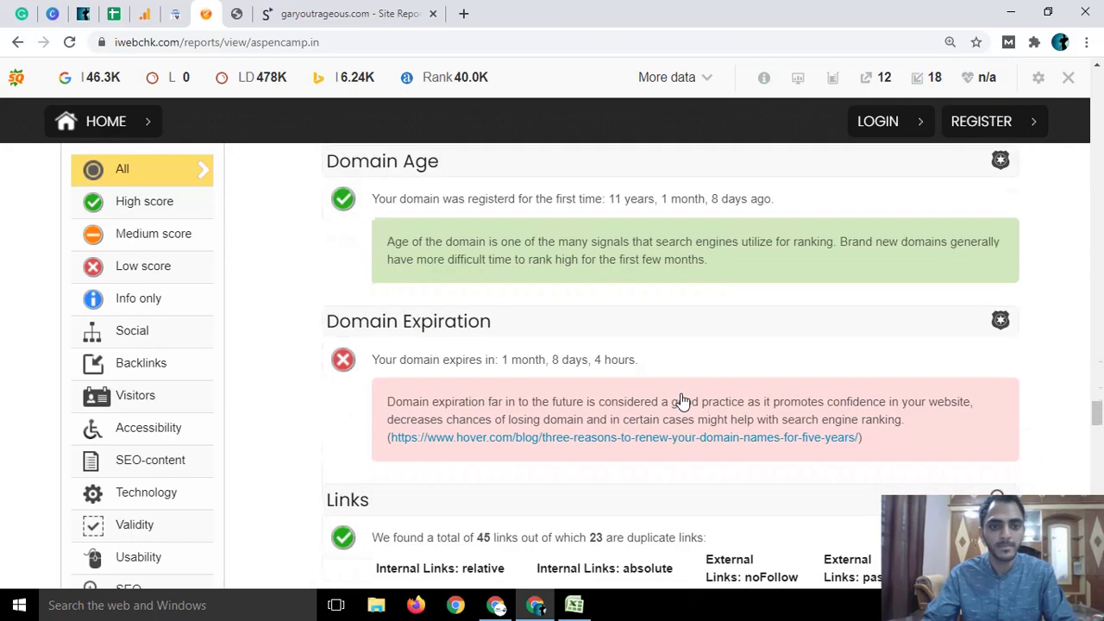
scroll(587, 367, "up", 3, "ctrl")
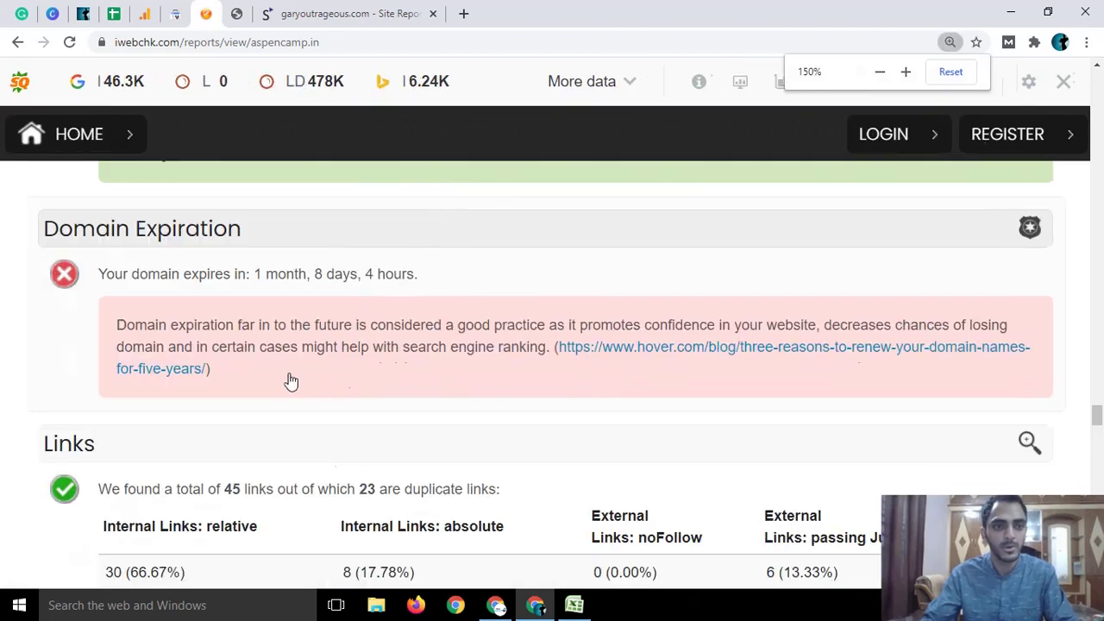
scroll(202, 358, "up", 3)
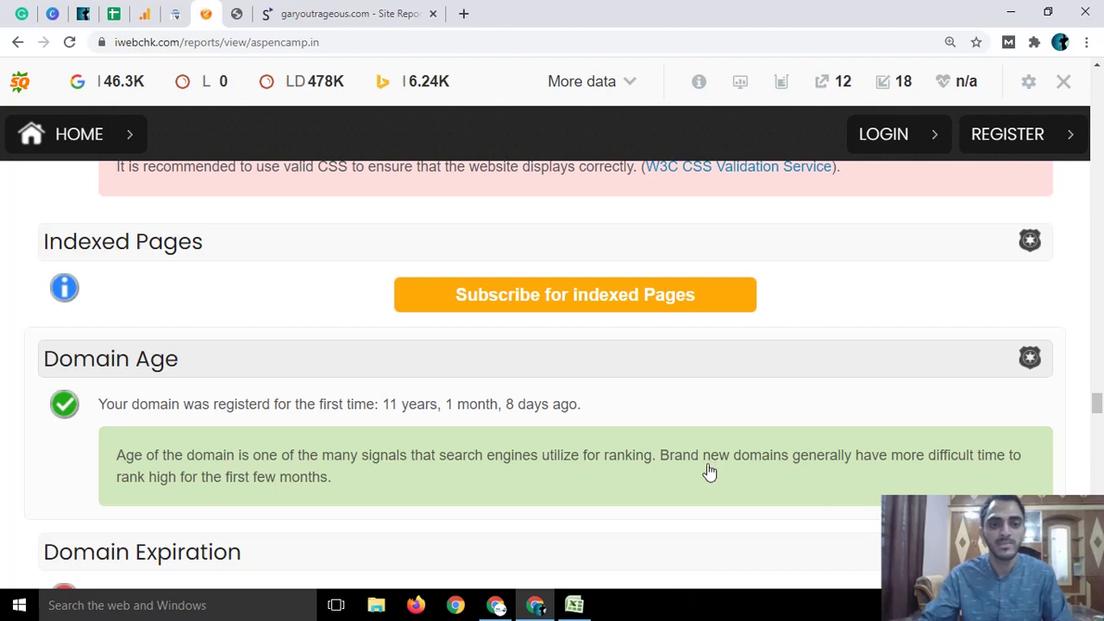
Select the Social Media Icons on Website row in the Excel report and examine the Follow Us icons in the Aspen Camp site's footer in Chrome
left_click(575, 603)
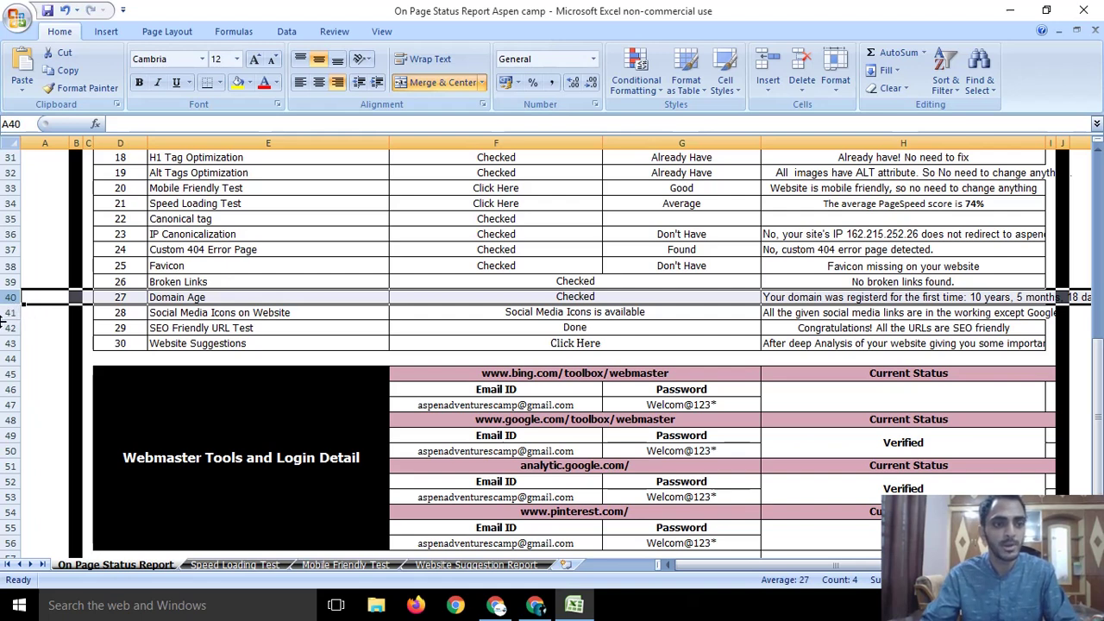
left_click(15, 309)
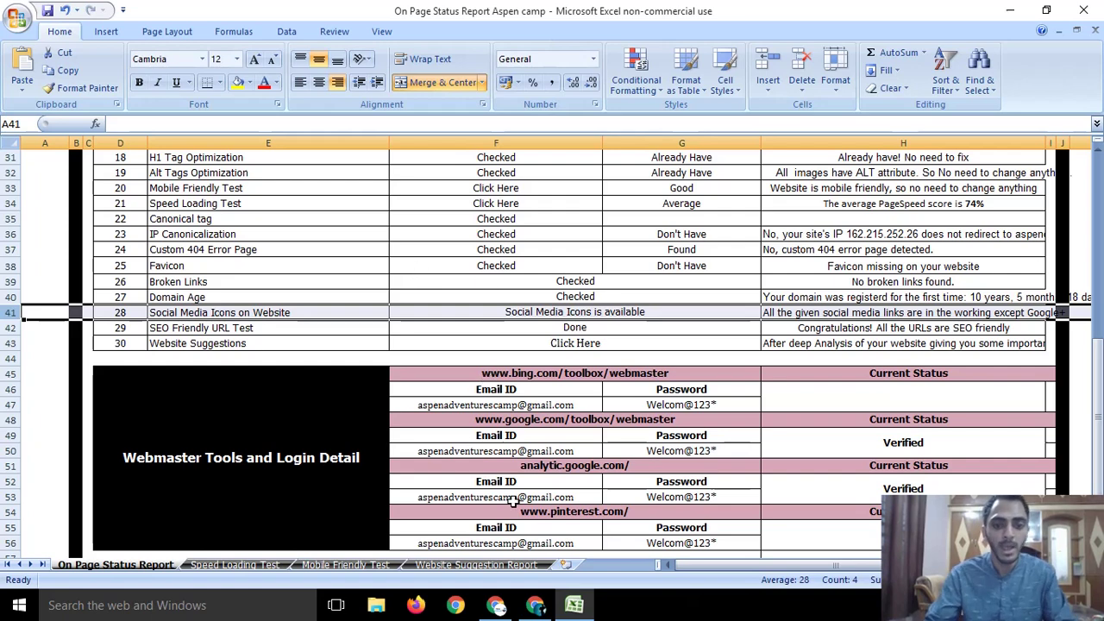
left_click(545, 611)
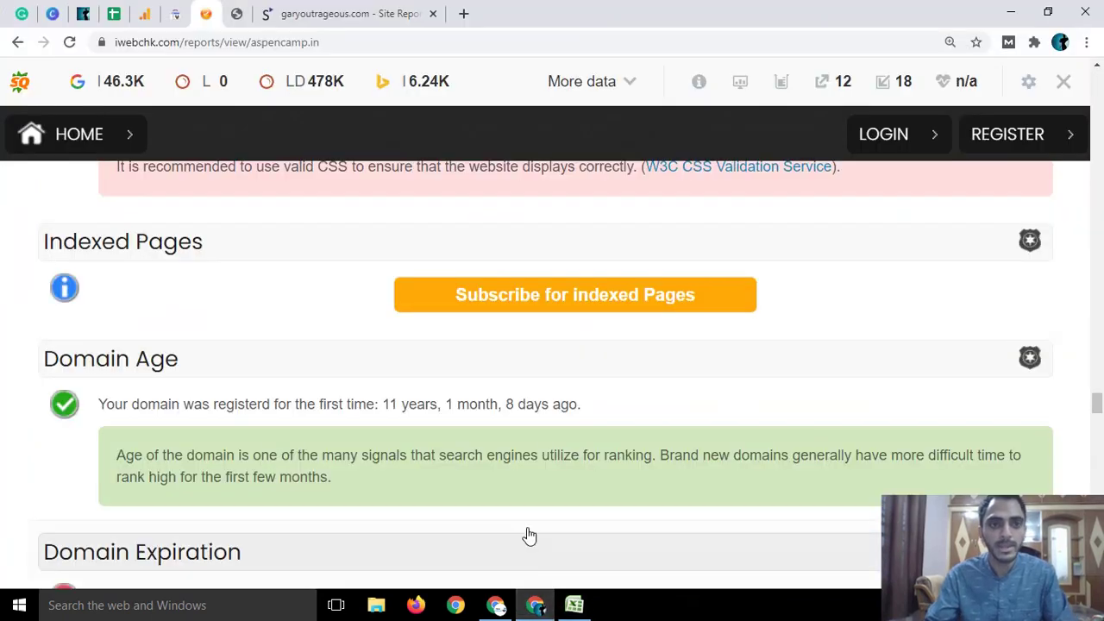
left_click(235, 19)
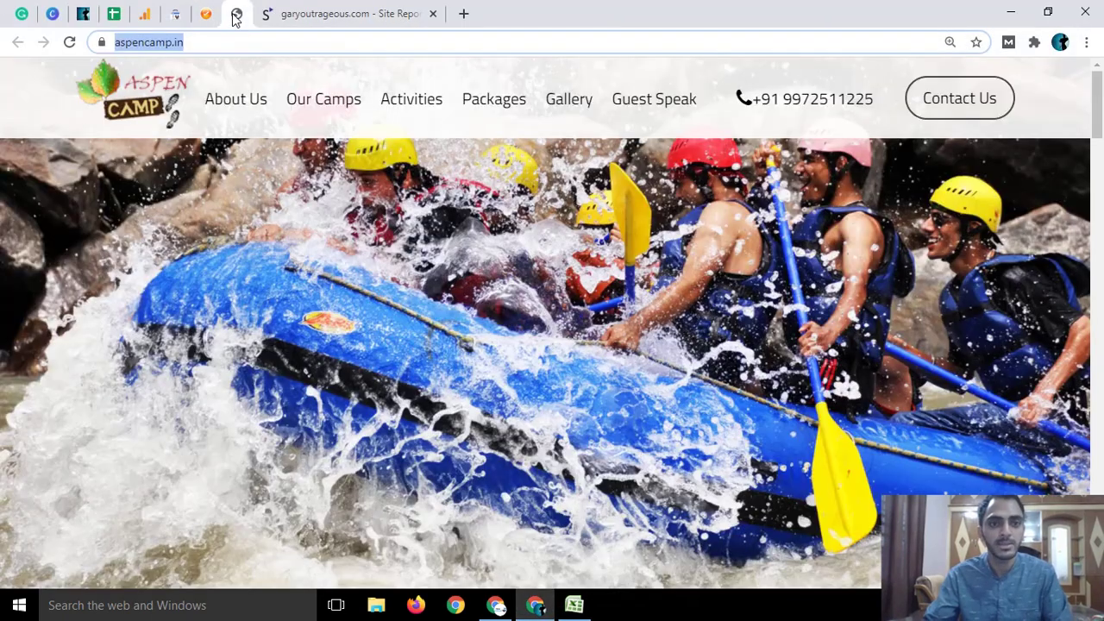
scroll(718, 276, "down", 10)
scroll(718, 269, "down", 20)
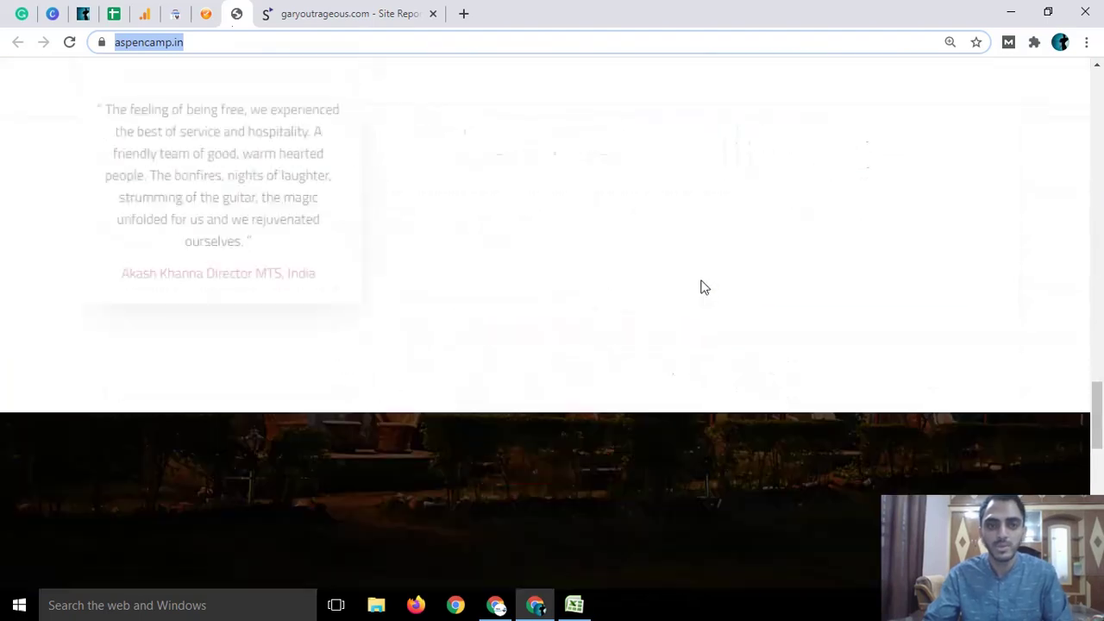
scroll(756, 232, "up", 3)
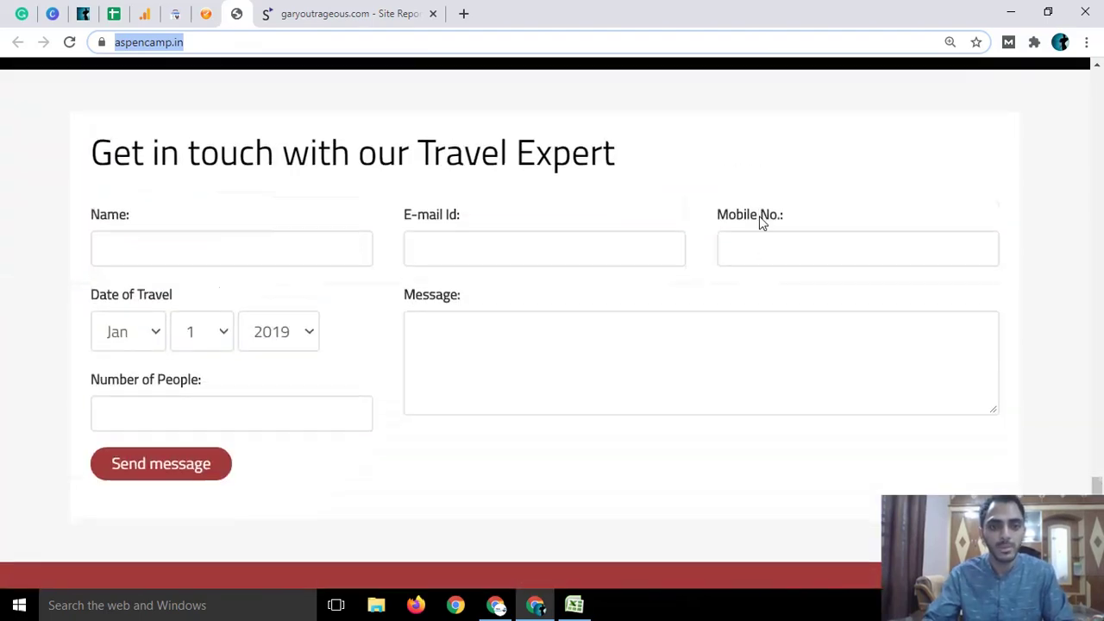
scroll(768, 302, "down", 3)
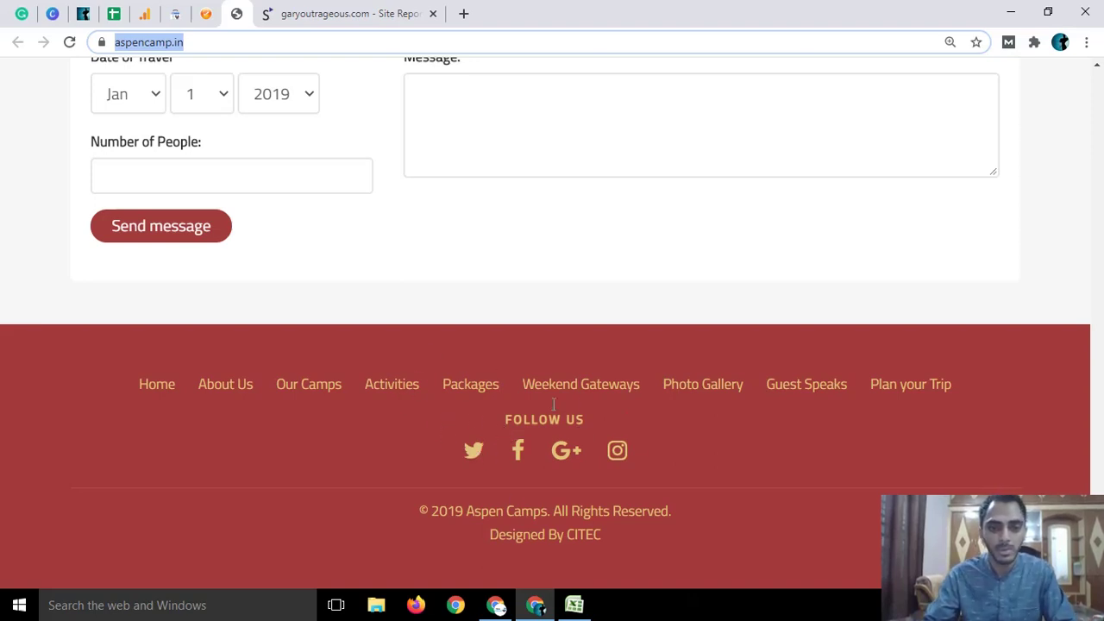
scroll(653, 99, "up", 20)
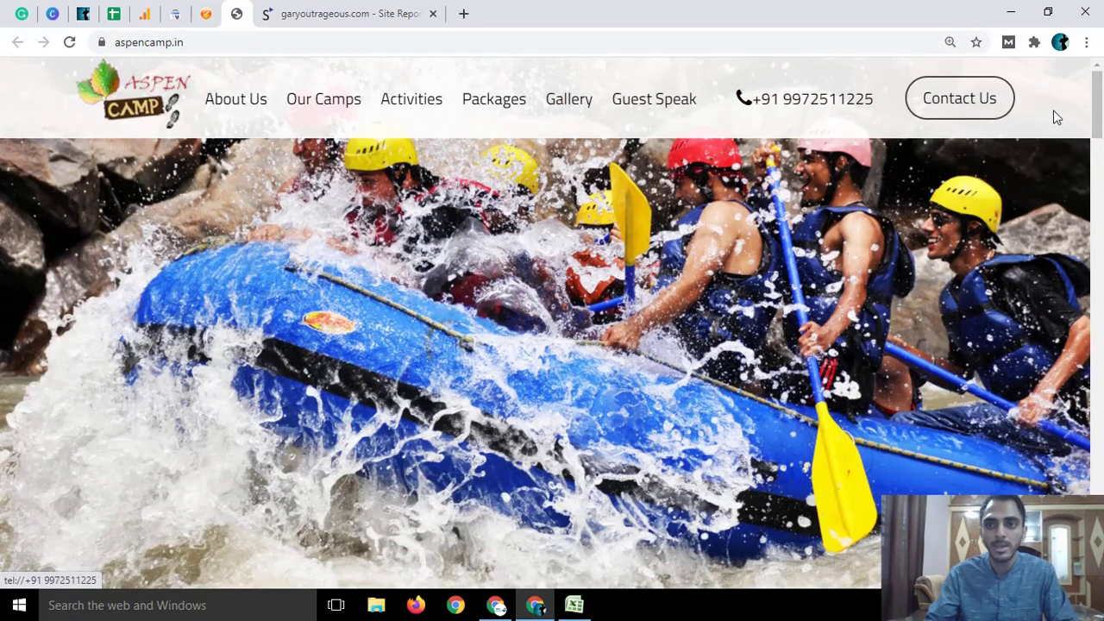
Open the Aspen Camp site's Contact page, and examine the Social Media Indicators section in the iwebchk report for aspencamp.in
left_click(953, 109)
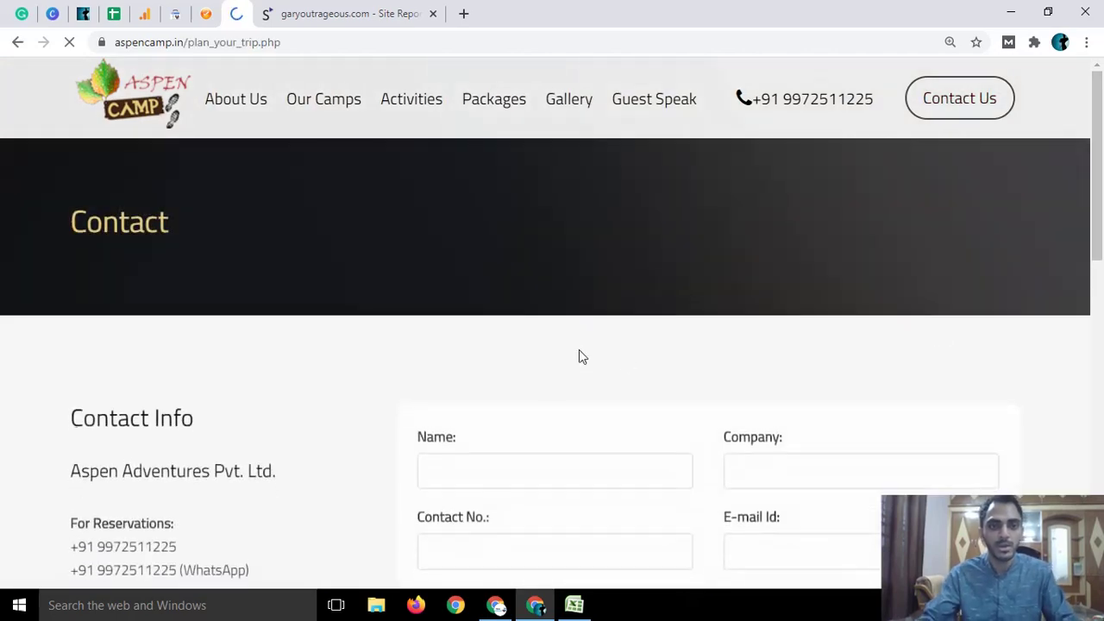
left_click(212, 17)
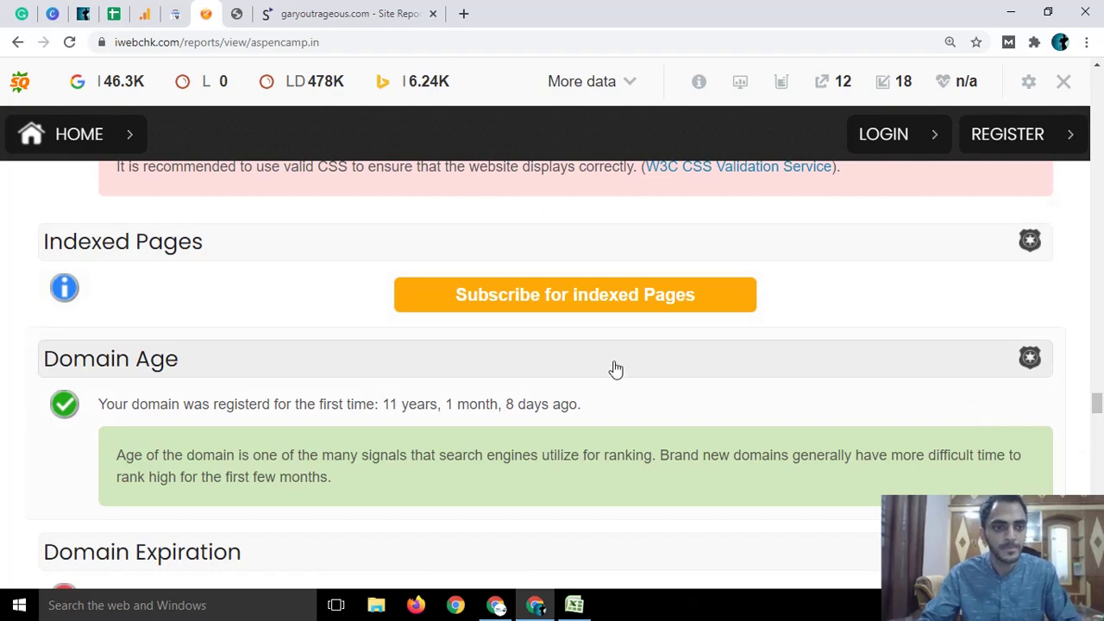
scroll(598, 364, "up", 5)
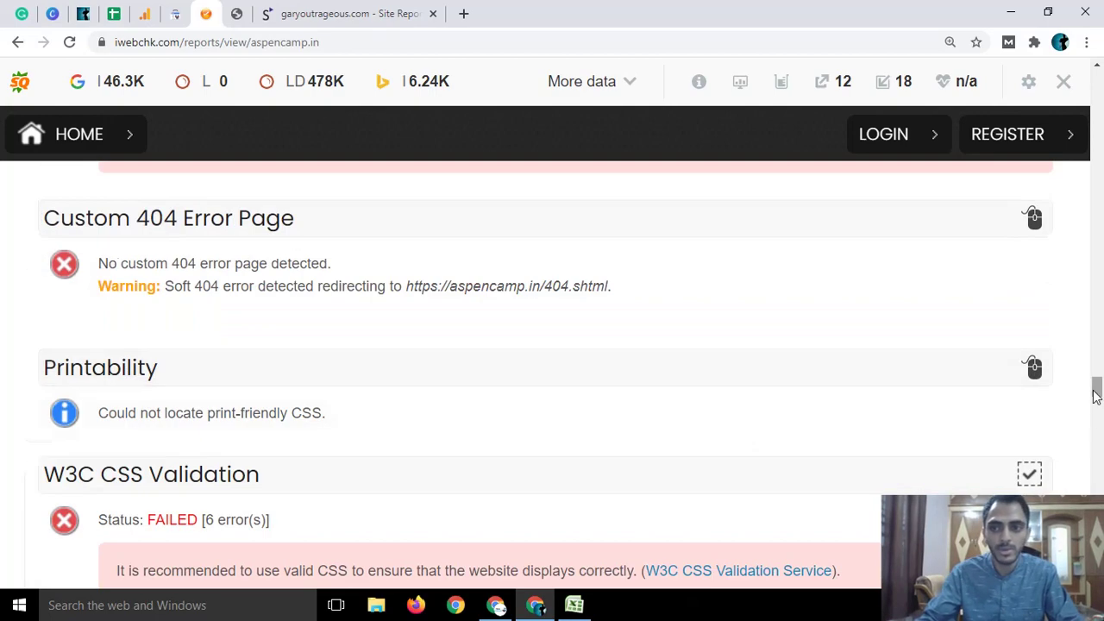
left_click_drag(1097, 390, 1096, 127)
scroll(401, 384, "down", 5)
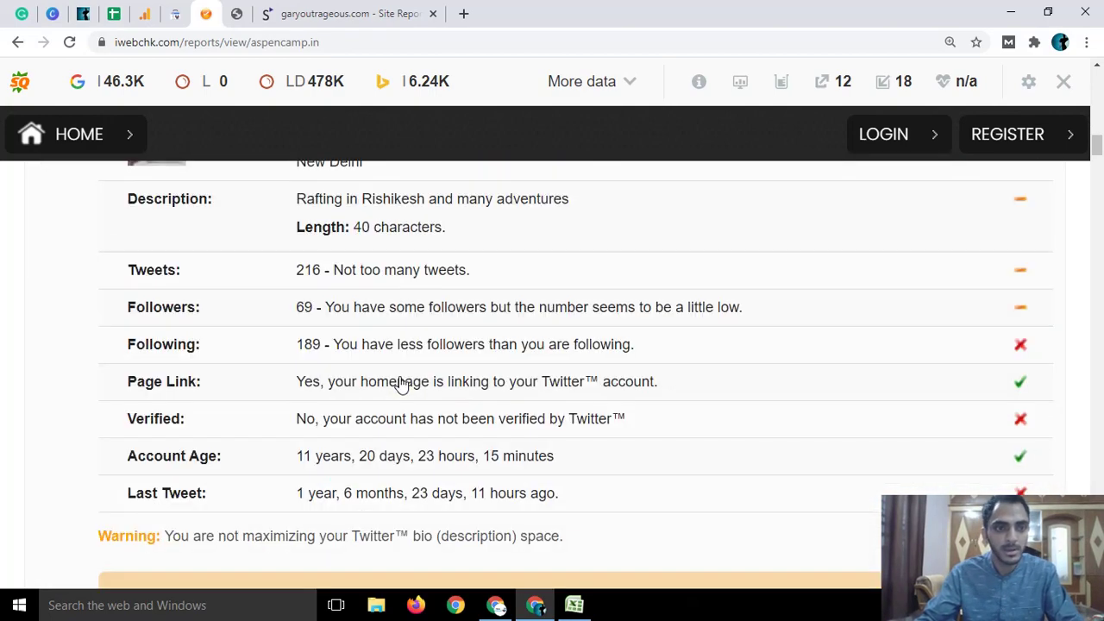
scroll(401, 382, "up", 11)
scroll(385, 343, "down", 1)
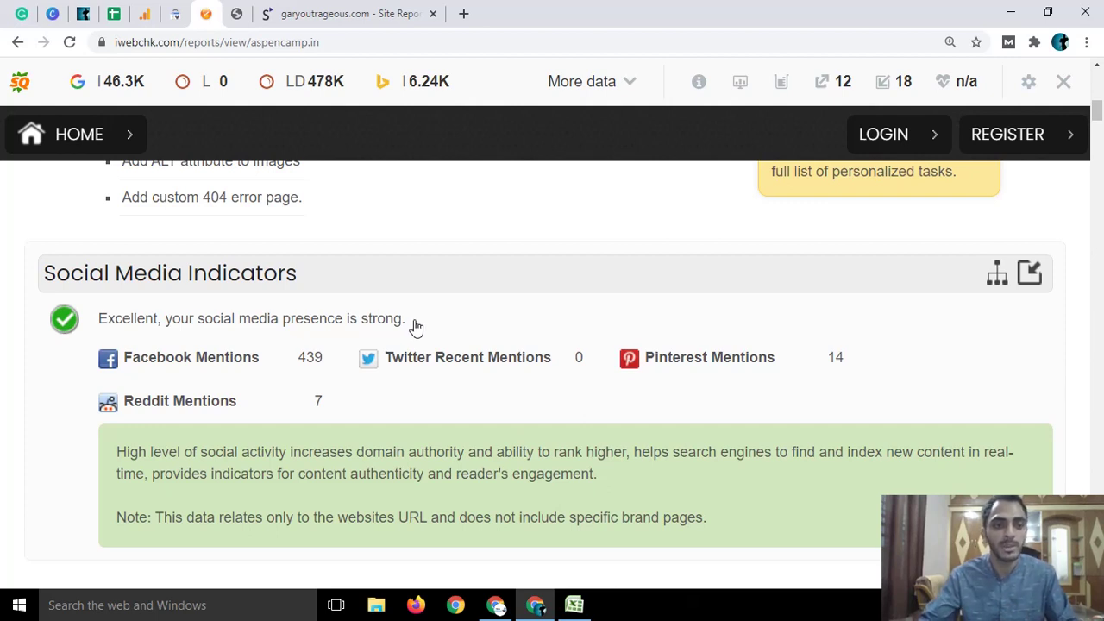
scroll(415, 326, "down", 1)
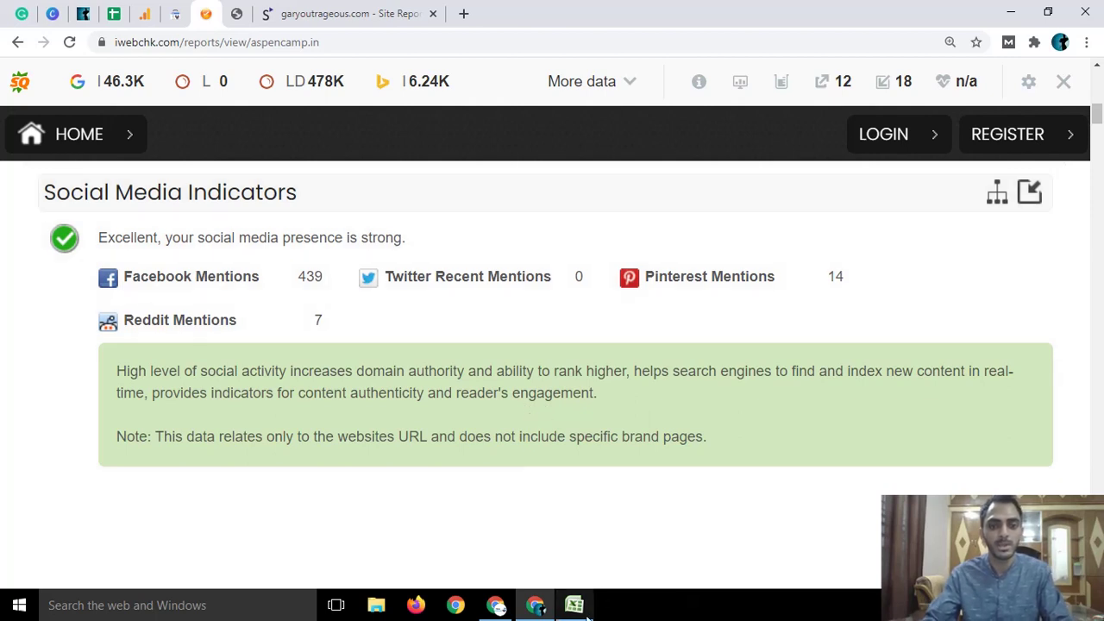
Switch to the On Page Status Report workbook in Excel and select cell A38 in the Favicon row
mouse_move(584, 612)
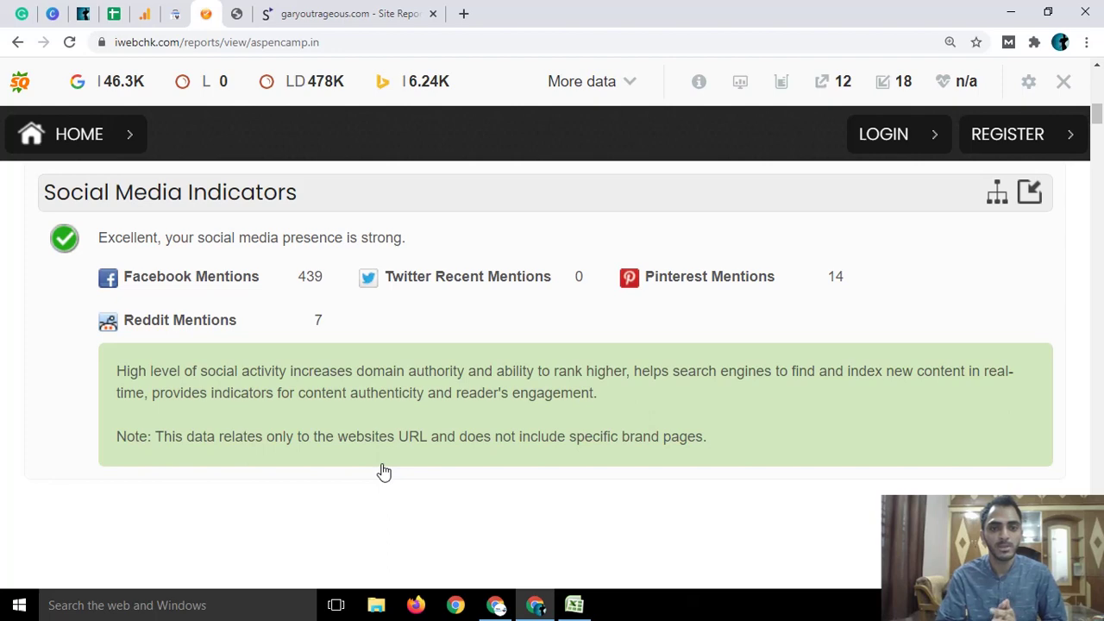
left_click(578, 605)
scroll(250, 302, "up", 1)
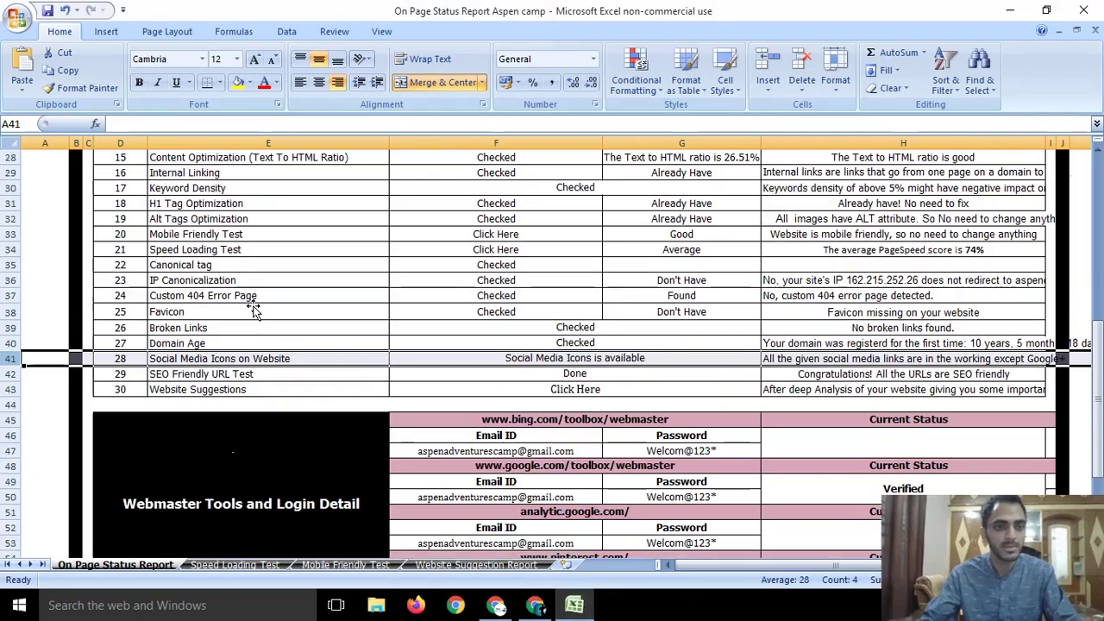
left_click(57, 312)
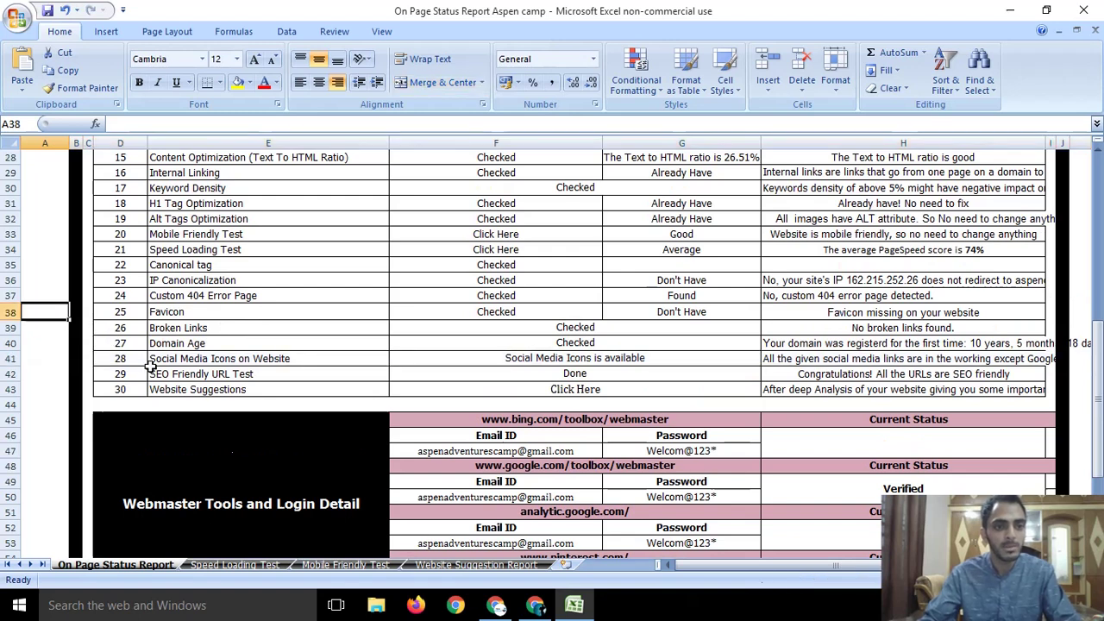